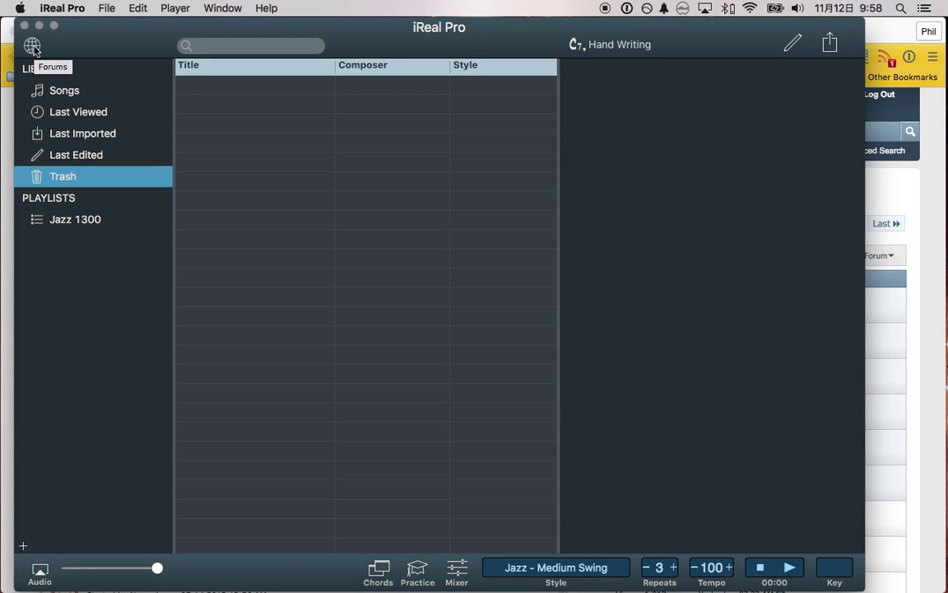
- Switch from iReal Pro to the iReal Pro forum's Jazz songs section in Chrome
{"action": "key", "text": "super+Tab"}
{"action": "key", "text": "super+Tab"}
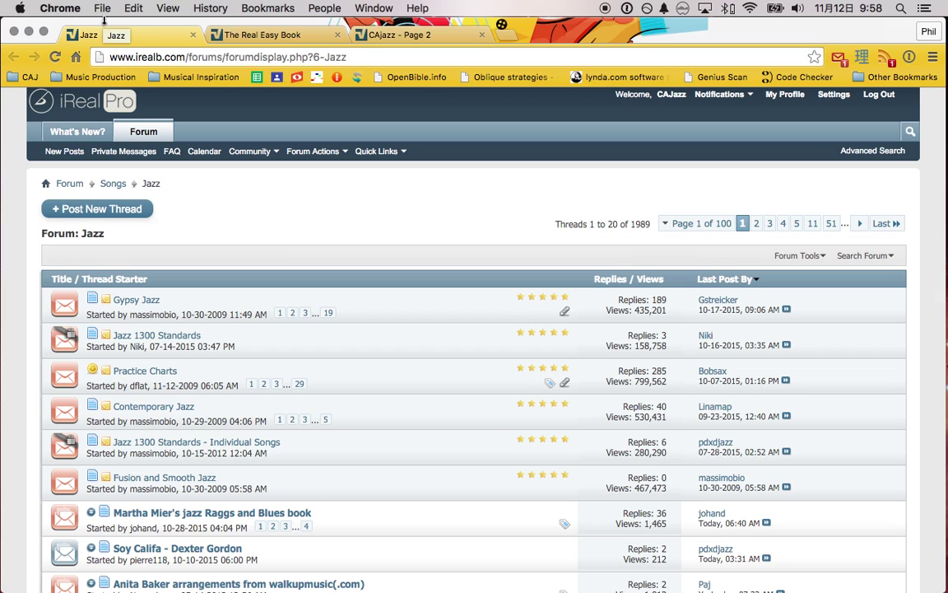
- Open the Jazz 1300 Standards thread and import its 1300 songs into iReal Pro
{"action": "left_click", "coordinate": [171, 337]}
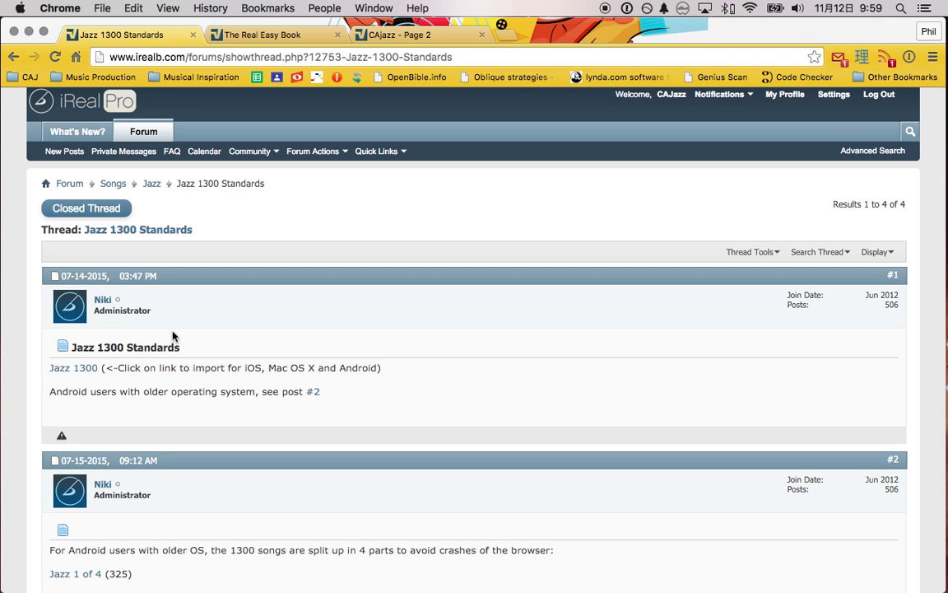
{"action": "left_click", "coordinate": [78, 369]}
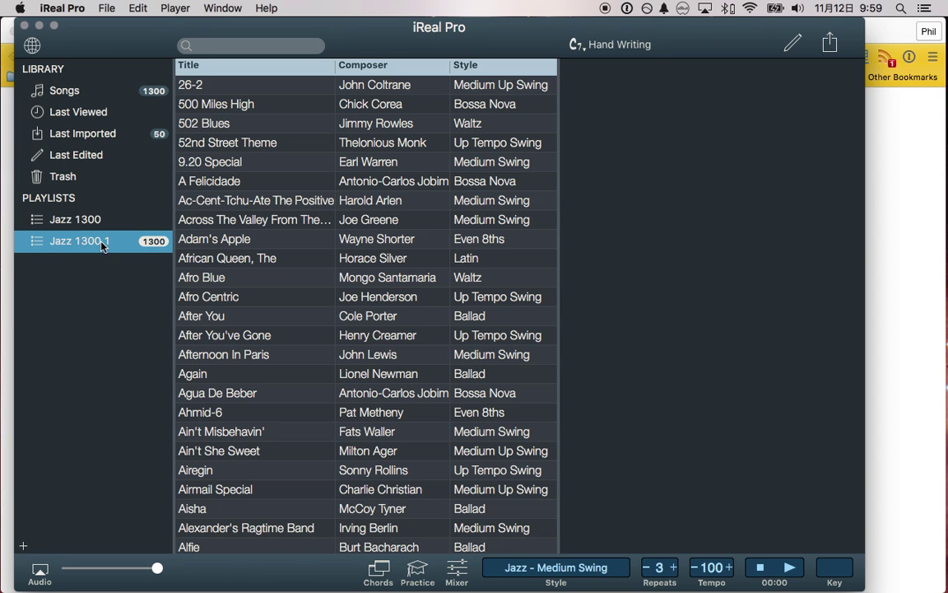
- Delete the empty Jazz 1300 playlist and rename 'Jazz 1300 1' to 'Jazz 1300'
{"action": "left_click", "coordinate": [74, 225]}
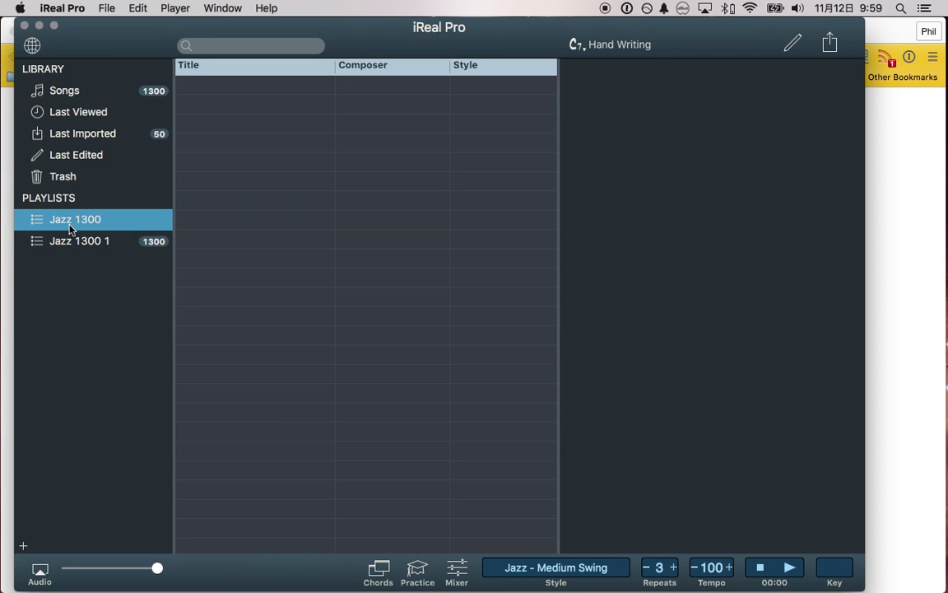
{"action": "key", "text": "BackSpace"}
{"action": "double_click", "coordinate": [104, 220]}
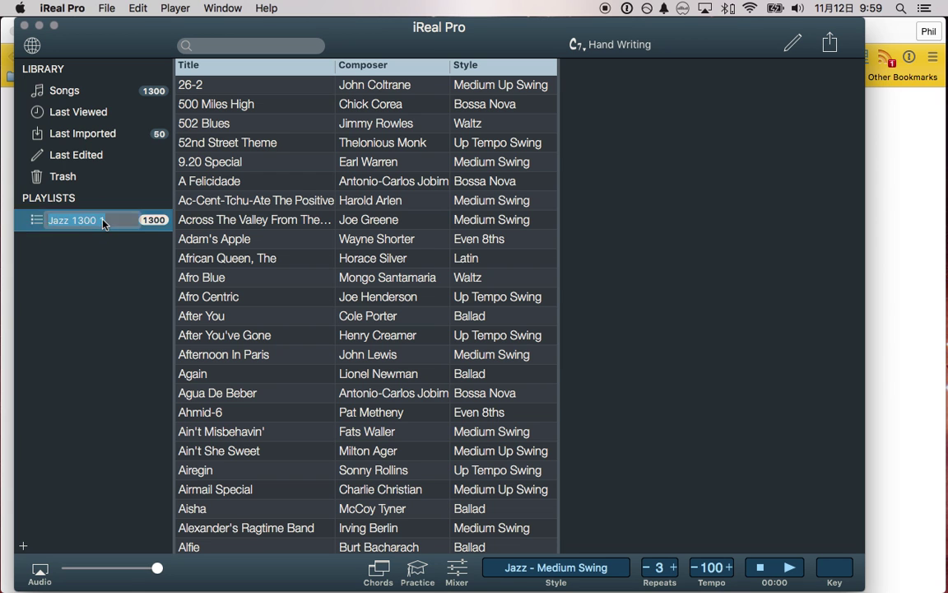
{"action": "key", "text": "Right"}
{"action": "key", "text": "Return"}
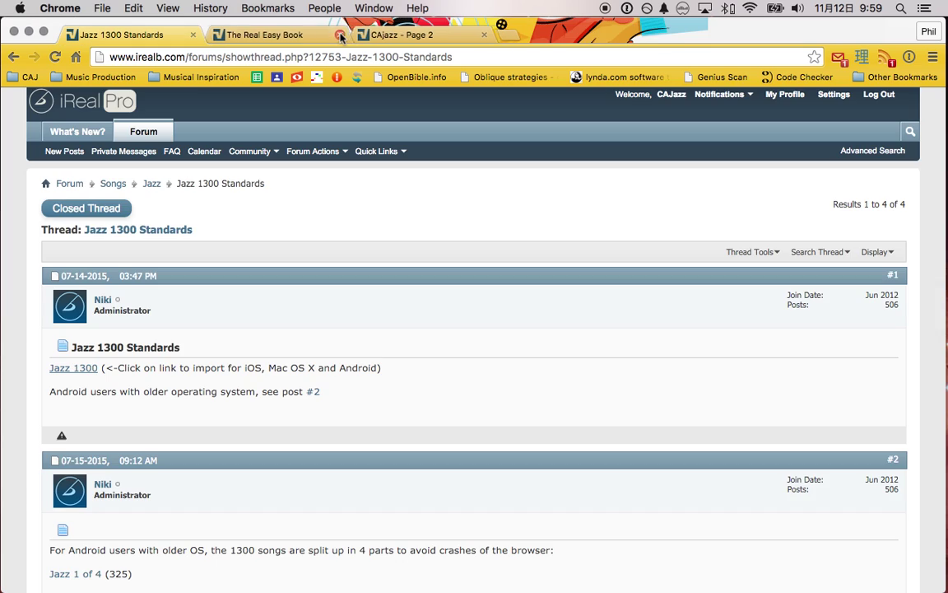
- Close the Jazz 1300 thread, import Real Easy Book 1 (42 songs), and add an empty playlist
{"action": "left_click", "coordinate": [193, 37]}
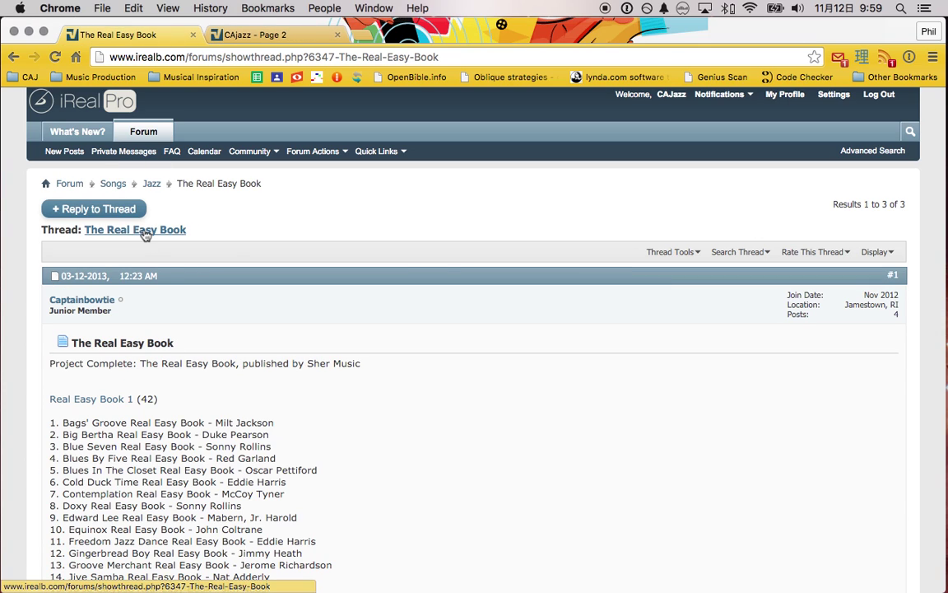
{"action": "left_click", "coordinate": [86, 400]}
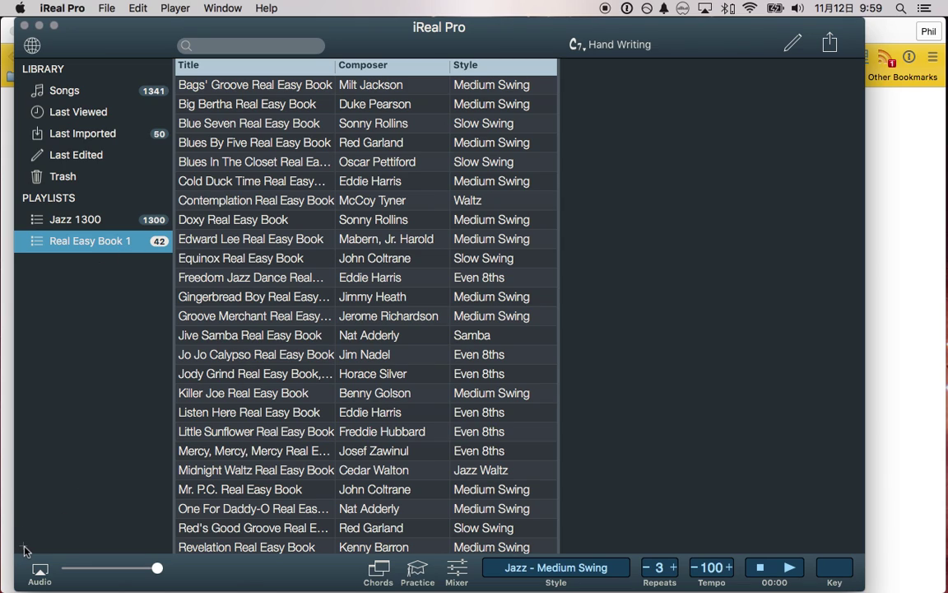
{"action": "left_click", "coordinate": [25, 549]}
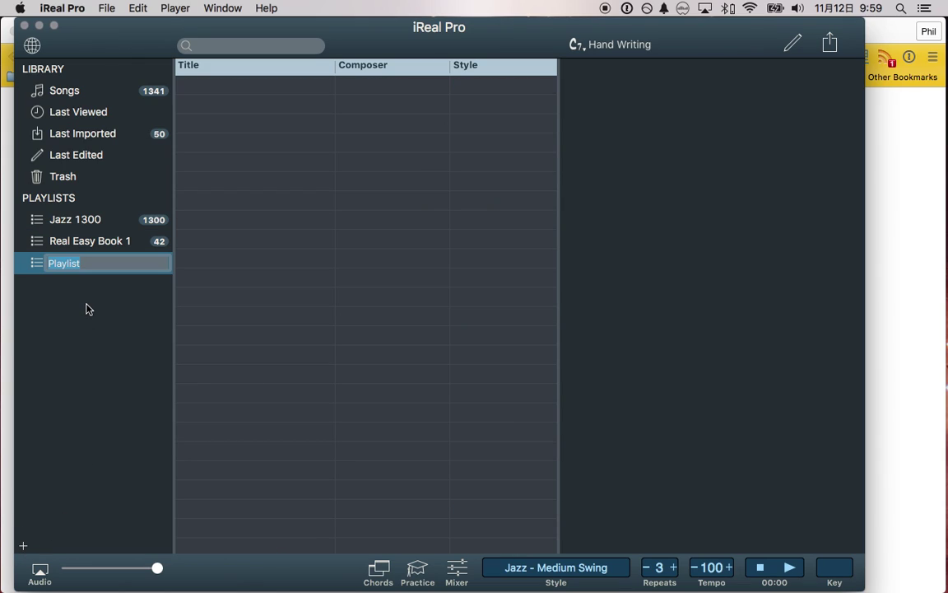
- Name the new playlist '2015 XMAS' and close The Real Easy Book thread
{"action": "type", "text": "2015"}
{"action": "key", "text": "Return"}
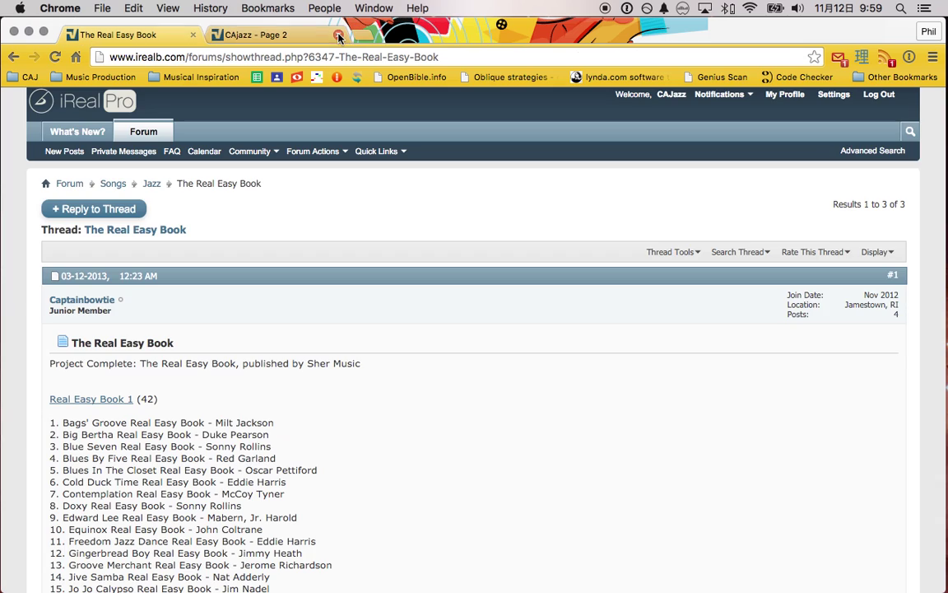
{"action": "left_click", "coordinate": [194, 36]}
- Import Christmas Time Is Here from the forum and add it to 2015 XMAS
{"action": "scroll", "coordinate": [271, 331], "scroll_direction": "down", "scroll_amount": 3}
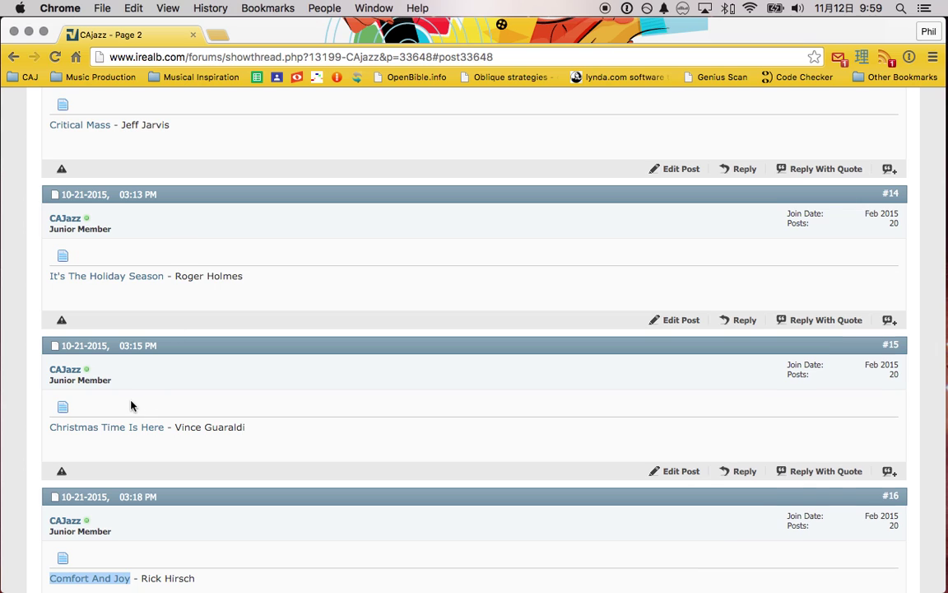
{"action": "scroll", "coordinate": [128, 362], "scroll_direction": "down", "scroll_amount": 3}
{"action": "left_click", "coordinate": [121, 308]}
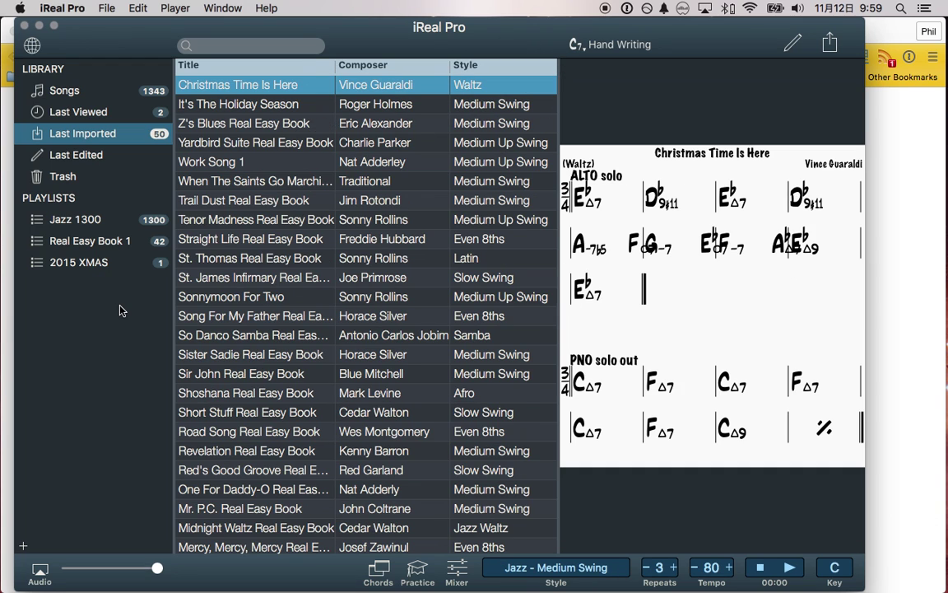
{"action": "left_click_drag", "start_coordinate": [241, 93], "coordinate": [90, 264]}
- Import Comfort And Joy, add it to 2015 XMAS, and move it to second place
{"action": "key", "text": "super+Tab"}
{"action": "key", "text": "super+w"}
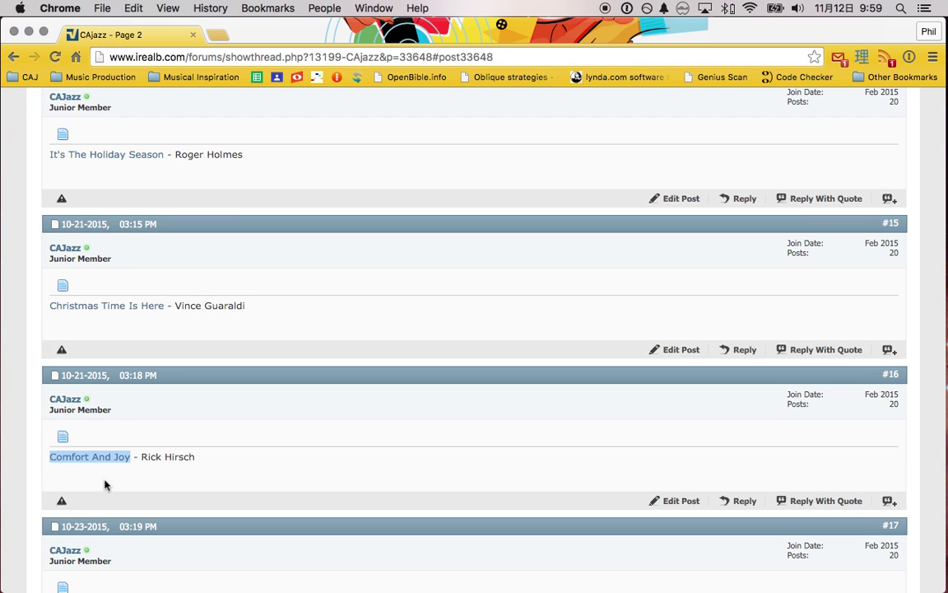
{"action": "left_click", "coordinate": [59, 451]}
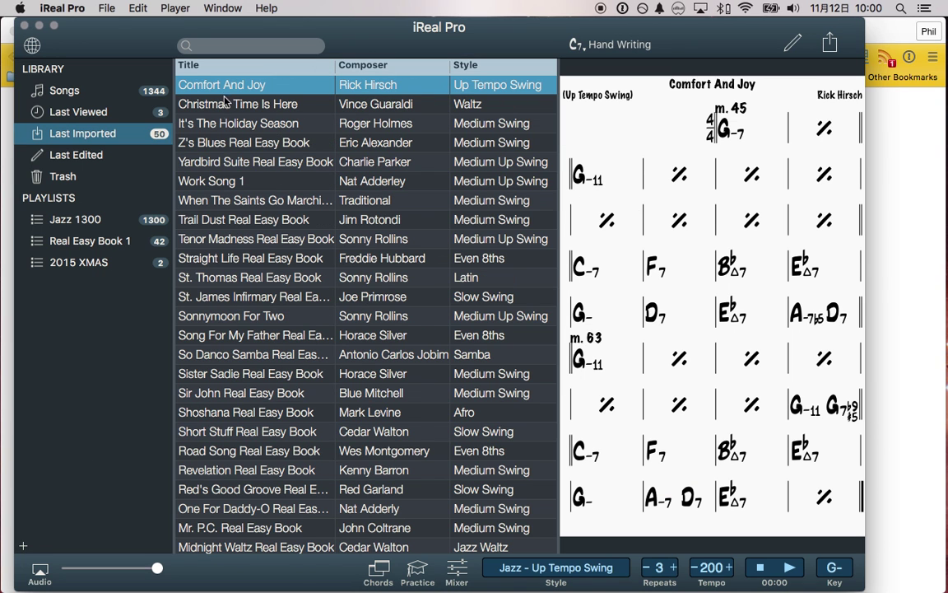
{"action": "left_click_drag", "start_coordinate": [205, 88], "coordinate": [89, 273]}
{"action": "left_click", "coordinate": [80, 264]}
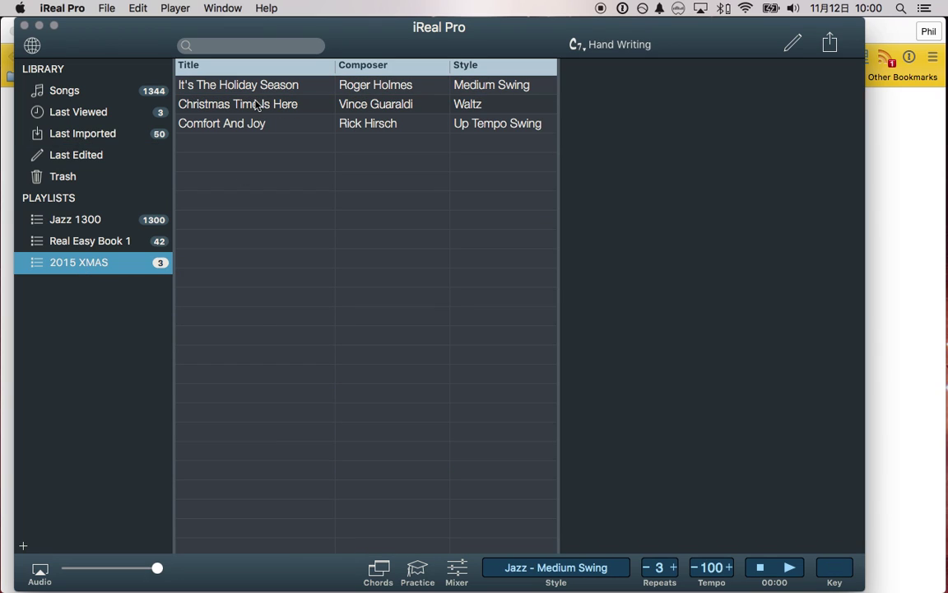
{"action": "left_click_drag", "start_coordinate": [246, 123], "coordinate": [226, 144]}
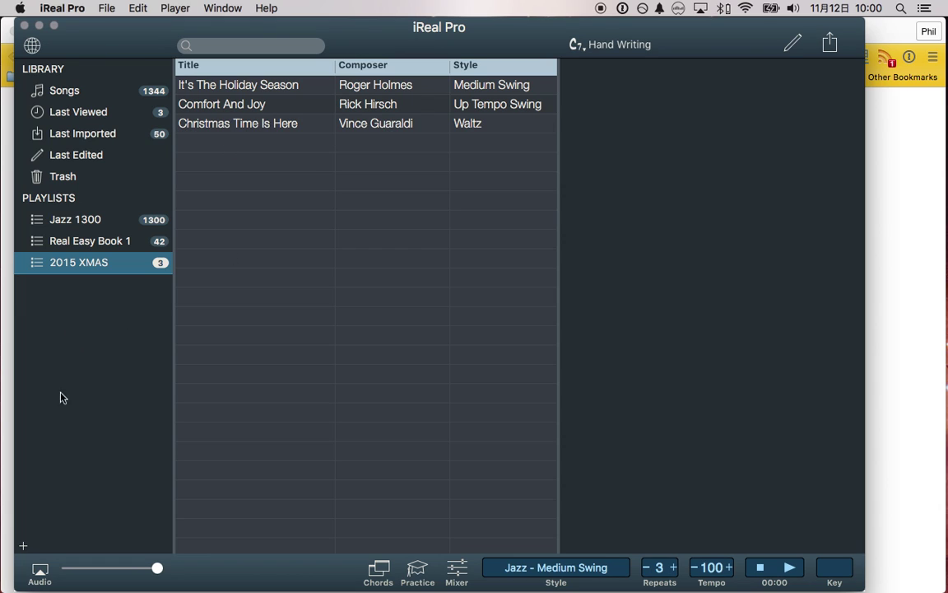
- Create a new playlist named '2016 Jazz Fest'
{"action": "left_click", "coordinate": [24, 546]}
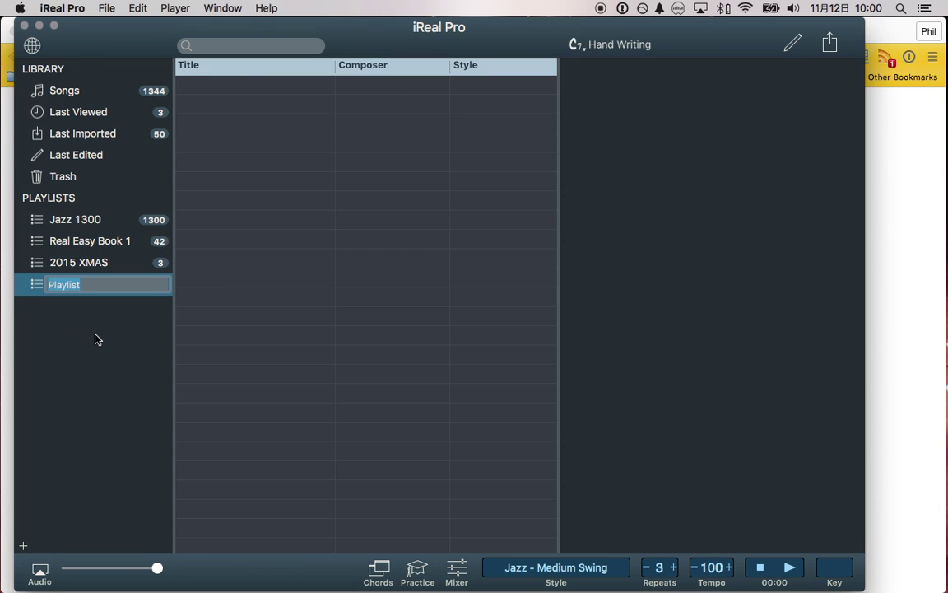
{"action": "type", "text": "201"}
{"action": "key", "text": "Return"}
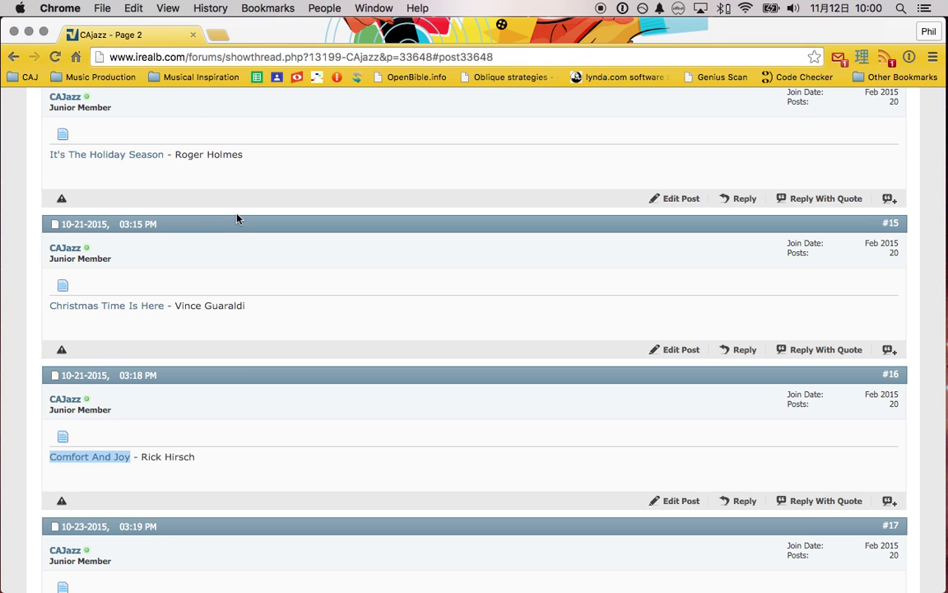
- Import Apple Honey from the forum and add Critical Mass to 2016 Jazz Fest
{"action": "scroll", "coordinate": [239, 216], "scroll_direction": "up", "scroll_amount": 5}
{"action": "scroll", "coordinate": [239, 218], "scroll_direction": "up", "scroll_amount": 3}
{"action": "scroll", "coordinate": [239, 218], "scroll_direction": "down", "scroll_amount": 3}
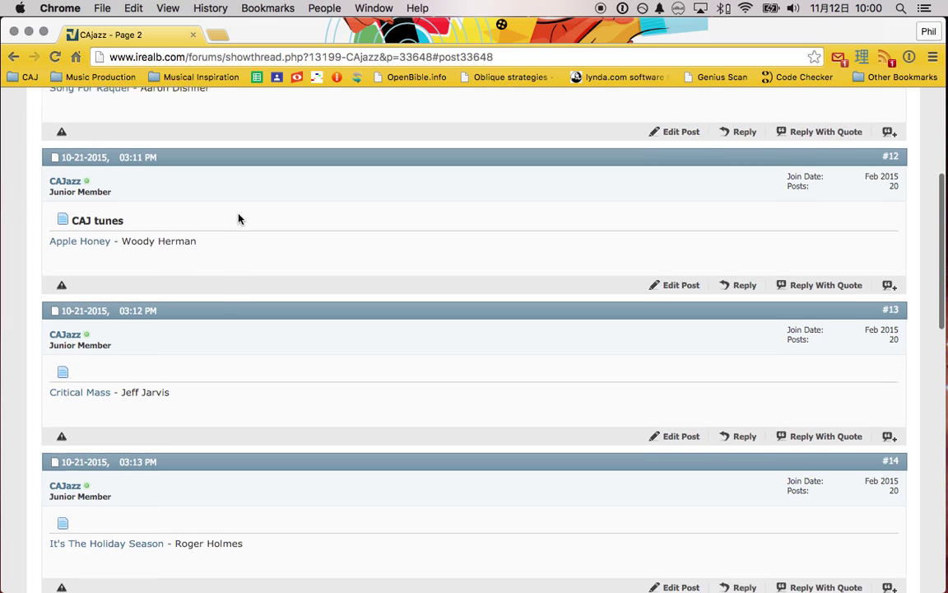
{"action": "left_click", "coordinate": [86, 240]}
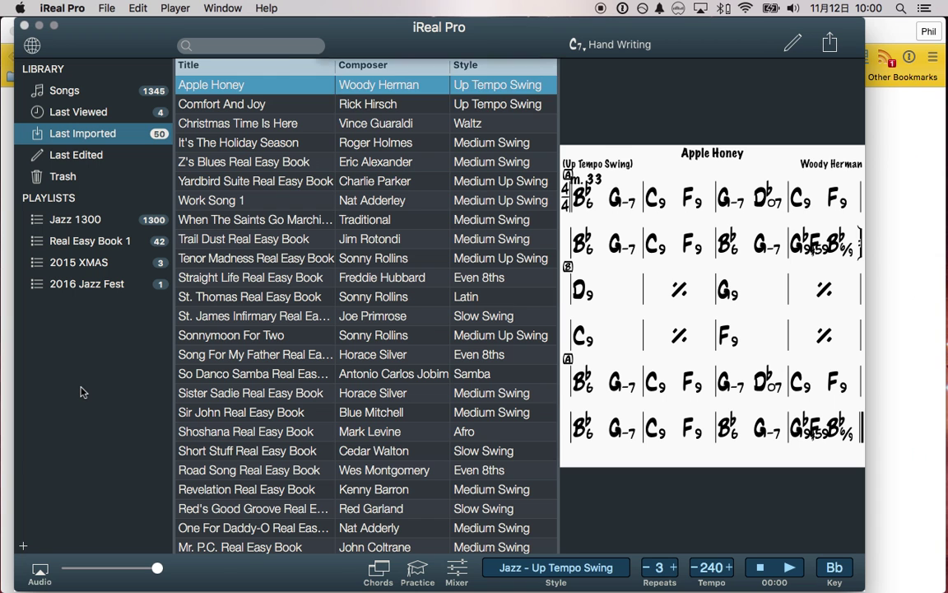
{"action": "left_click_drag", "start_coordinate": [233, 85], "coordinate": [87, 283]}
- Search the song library for Freddie Freeloader and add it to 2016 Jazz Fest
{"action": "left_click", "coordinate": [90, 87]}
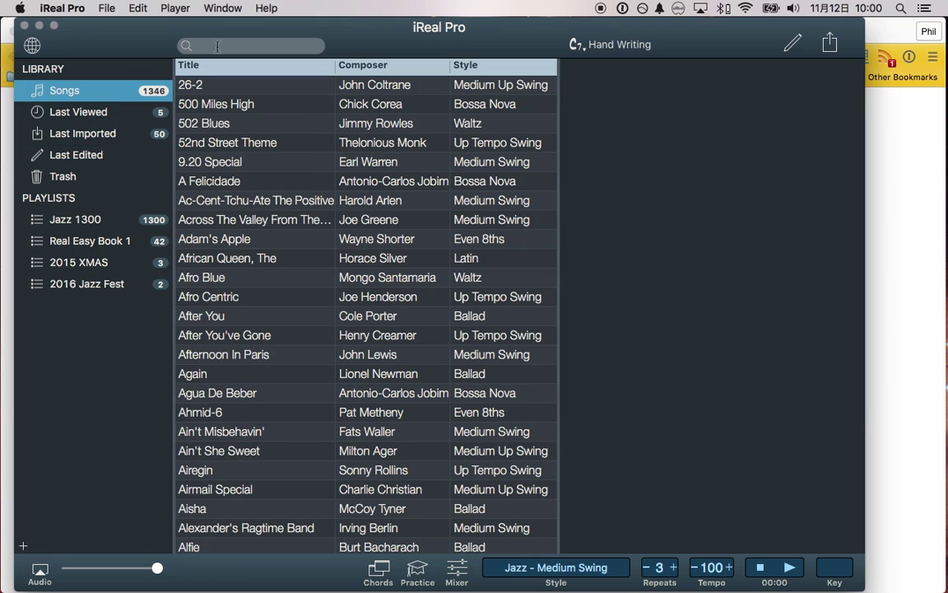
{"action": "left_click", "coordinate": [233, 46]}
{"action": "type", "text": "fre"}
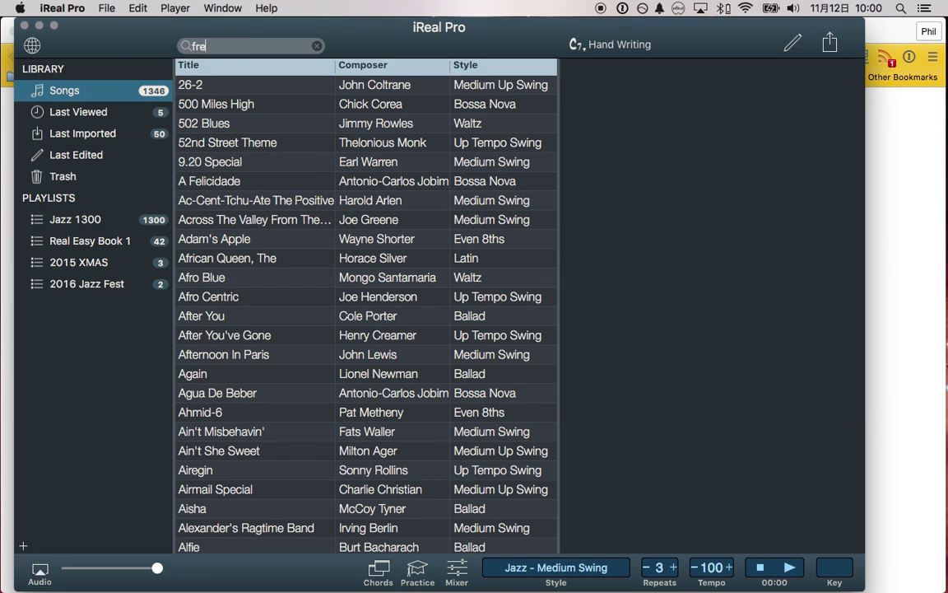
{"action": "type", "text": "ddie freelo"}
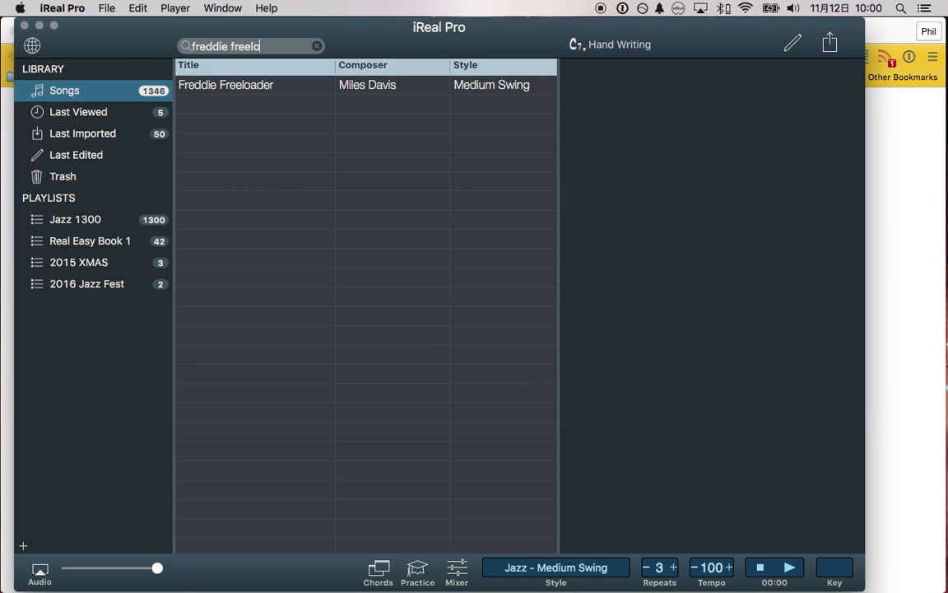
{"action": "left_click", "coordinate": [236, 91]}
{"action": "left_click_drag", "start_coordinate": [237, 91], "coordinate": [99, 286]}
- Show the 2016 Jazz Fest playlist, clear the search, and open the Apple Honey chart
{"action": "left_click", "coordinate": [103, 287]}
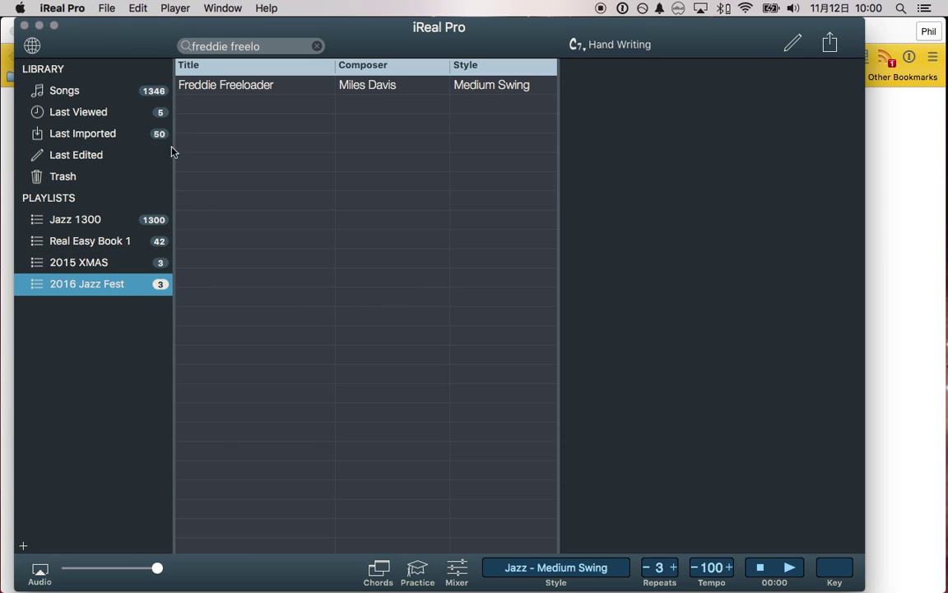
{"action": "left_click", "coordinate": [317, 47]}
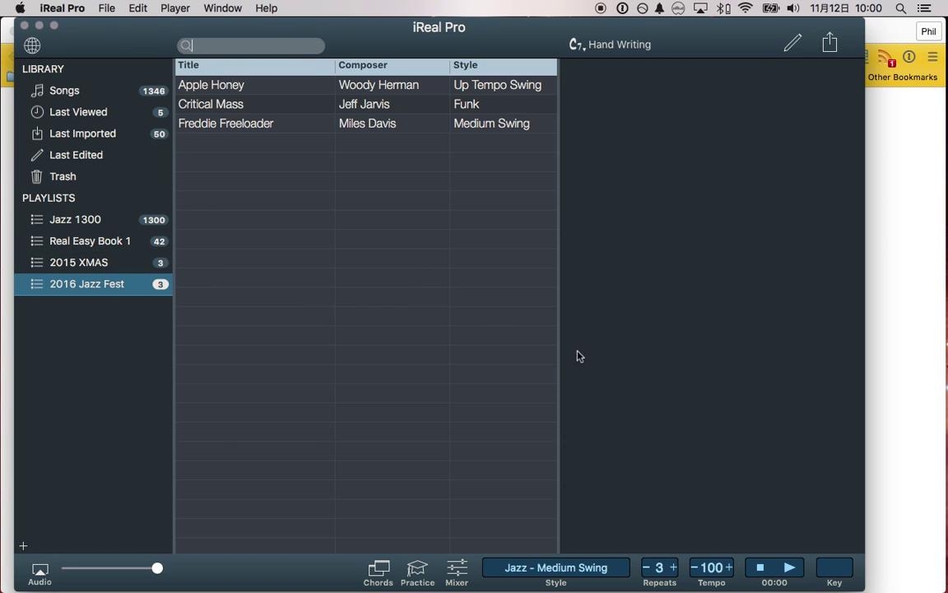
{"action": "left_click", "coordinate": [206, 83]}
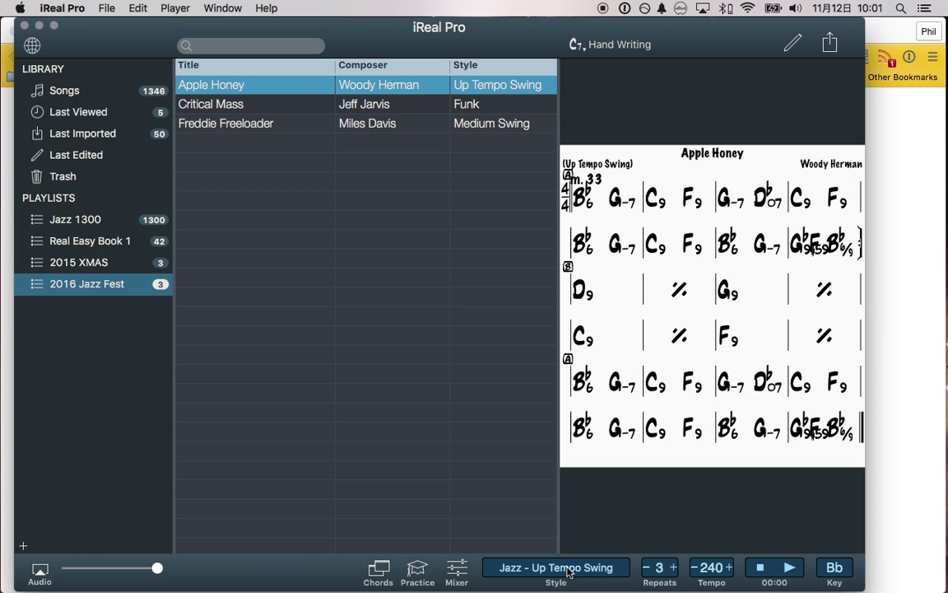
- Glance at the mixer and count-in settings, then bring up the chord display choices
{"action": "left_click", "coordinate": [456, 574]}
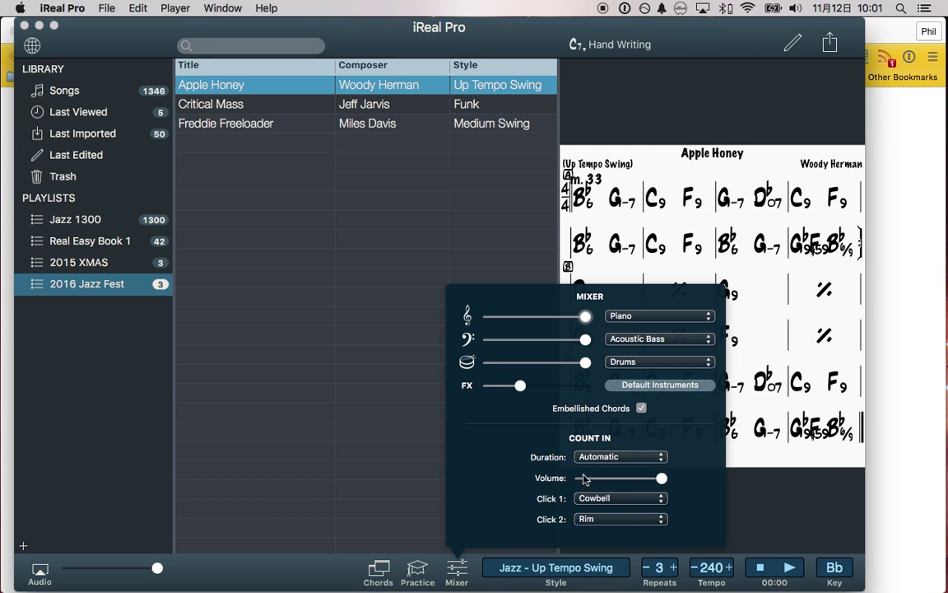
{"action": "left_click", "coordinate": [446, 506]}
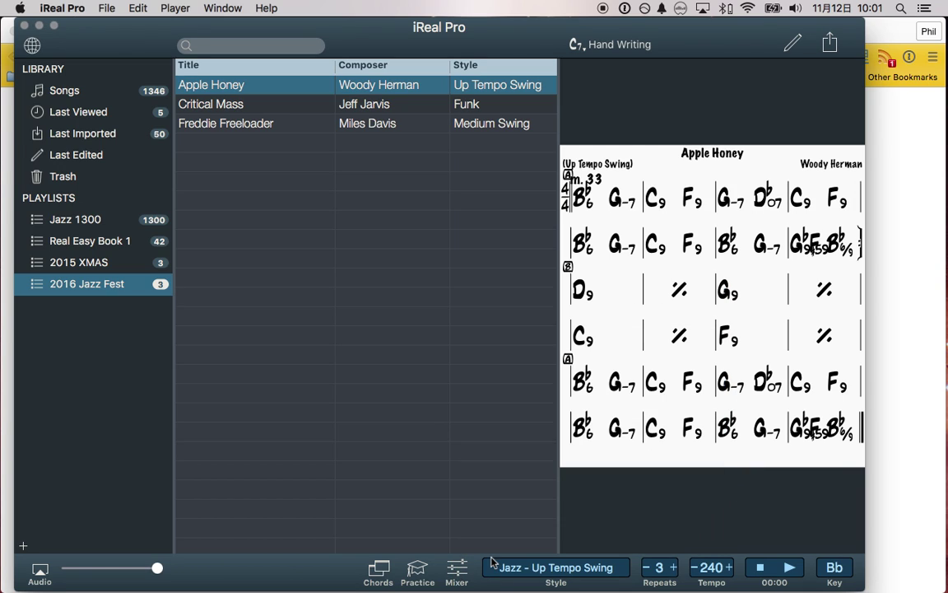
{"action": "left_click", "coordinate": [378, 572]}
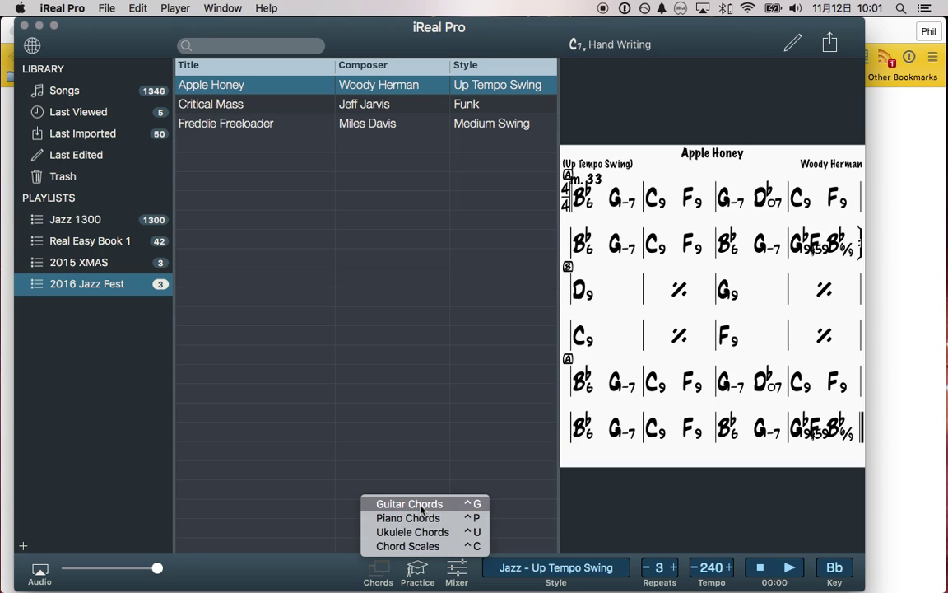
- Show chord scales for the first bar and cycle B♭6 through Pentatonic Major, Blues, Bebop Major
{"action": "left_click", "coordinate": [468, 548]}
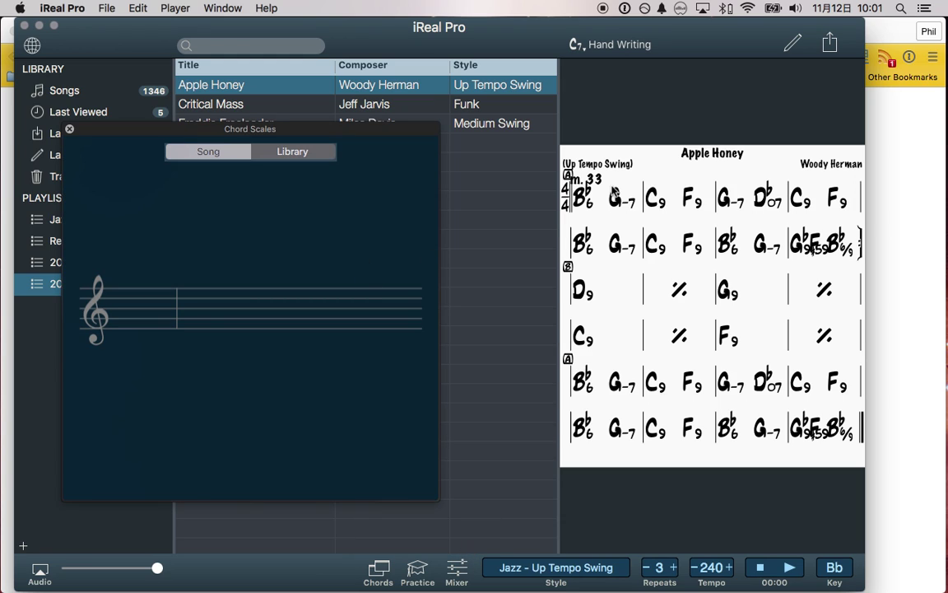
{"action": "left_click", "coordinate": [582, 195]}
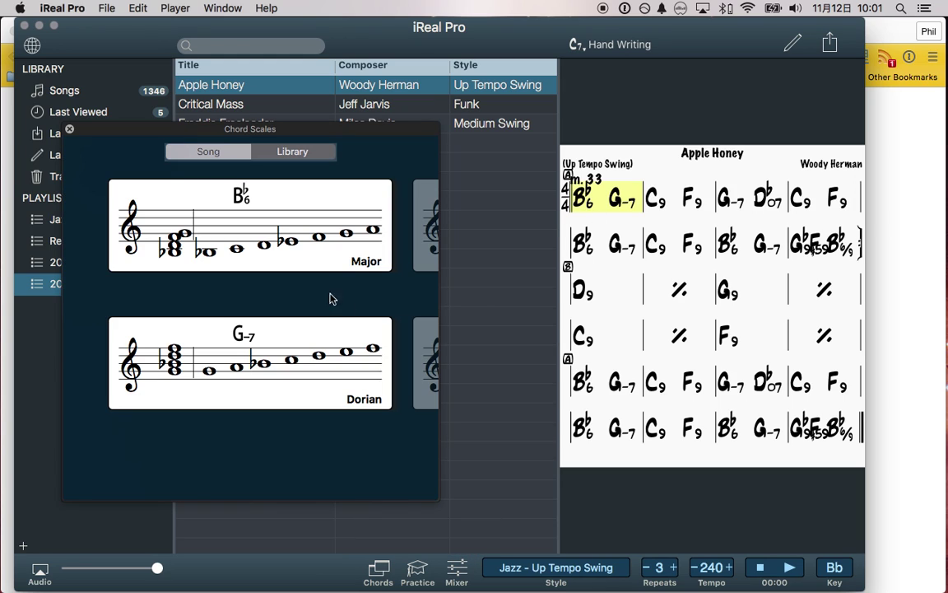
{"action": "left_click", "coordinate": [403, 245]}
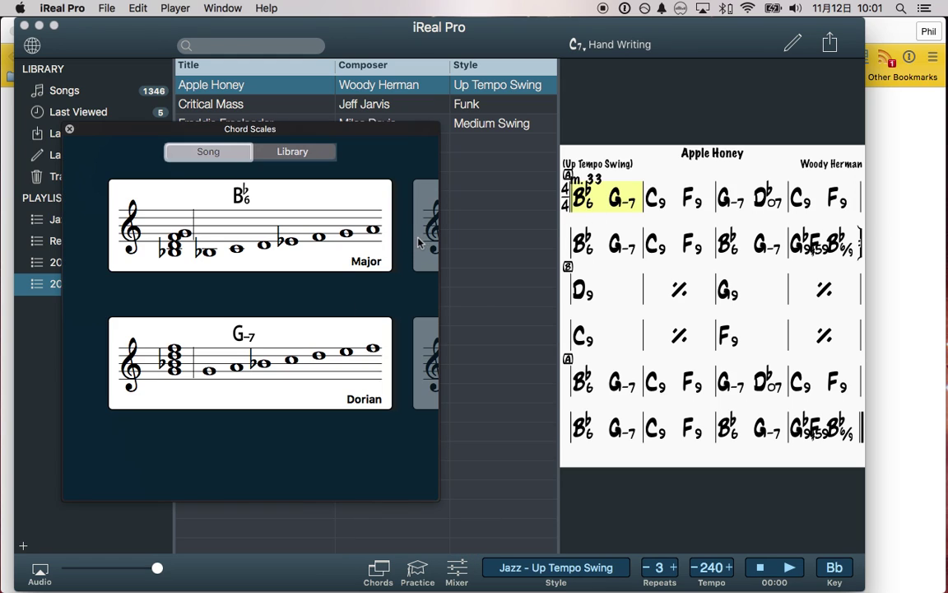
{"action": "left_click", "coordinate": [415, 242]}
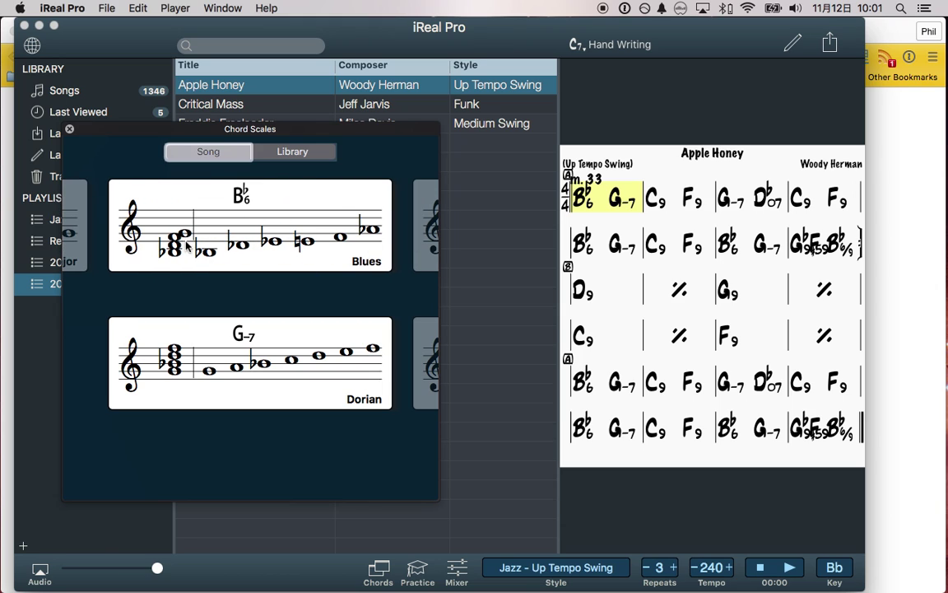
{"action": "left_click", "coordinate": [420, 238]}
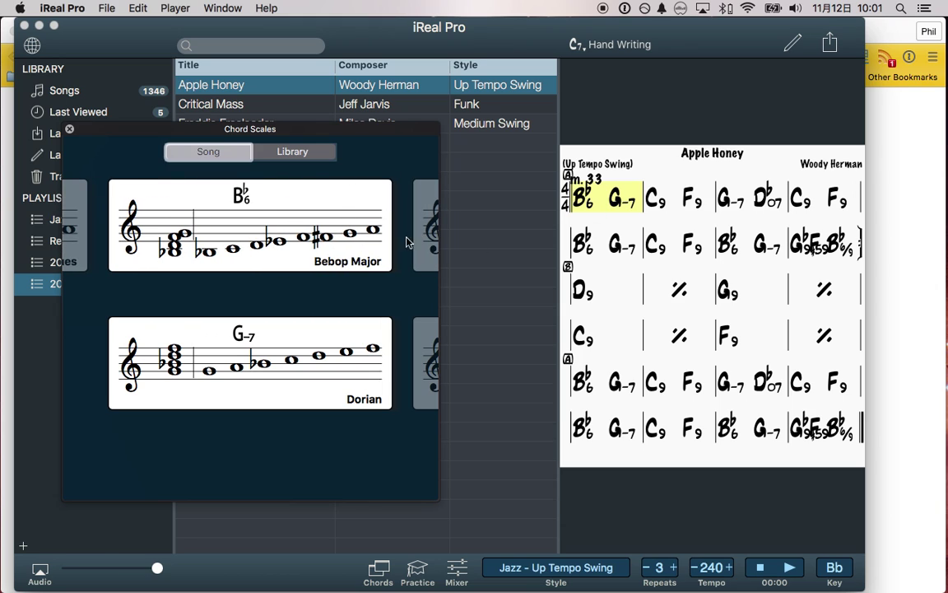
- Set G-7 to Pentatonic Minor and step B♭6 back to Pentatonic Major
{"action": "left_click", "coordinate": [424, 344]}
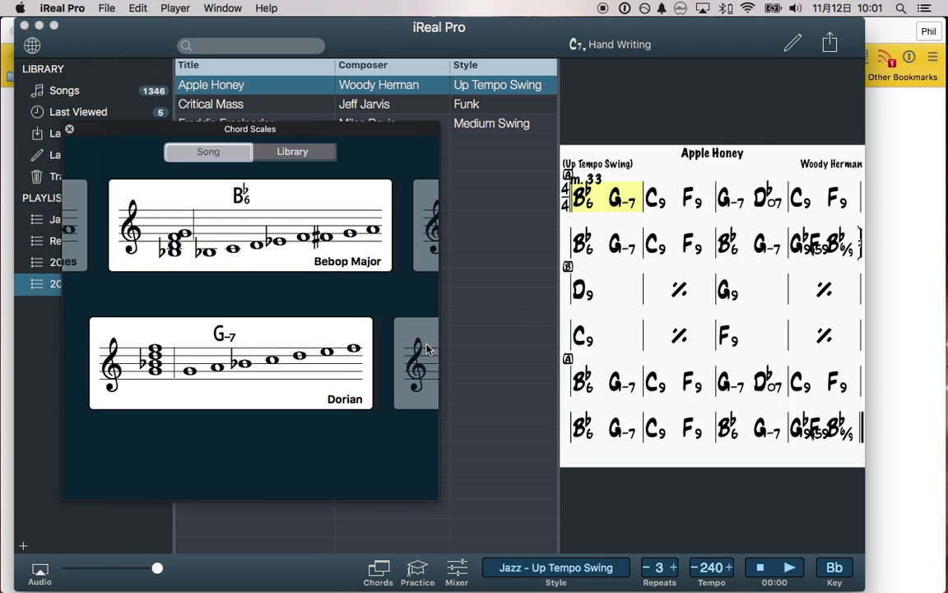
{"action": "left_click", "coordinate": [429, 368]}
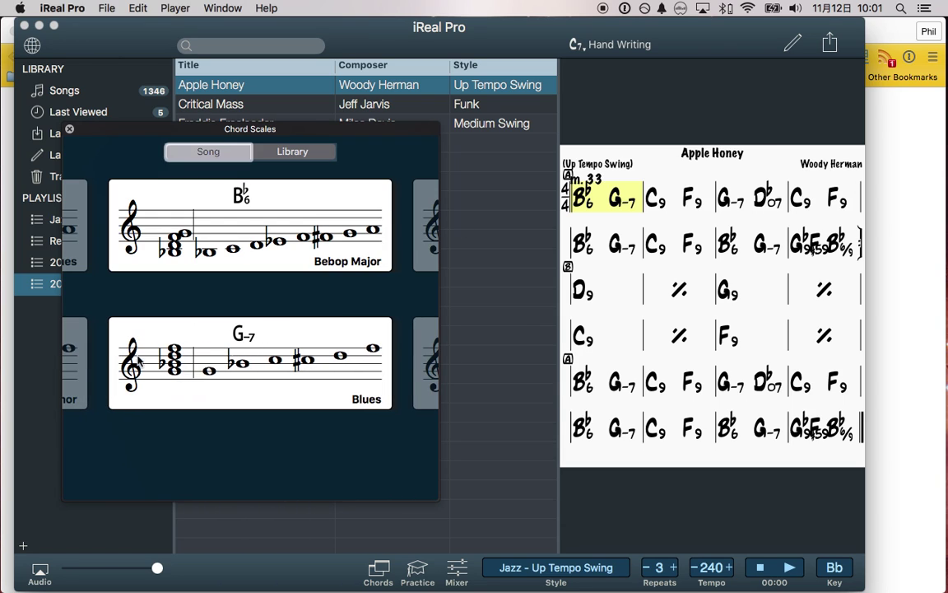
{"action": "left_click", "coordinate": [66, 334]}
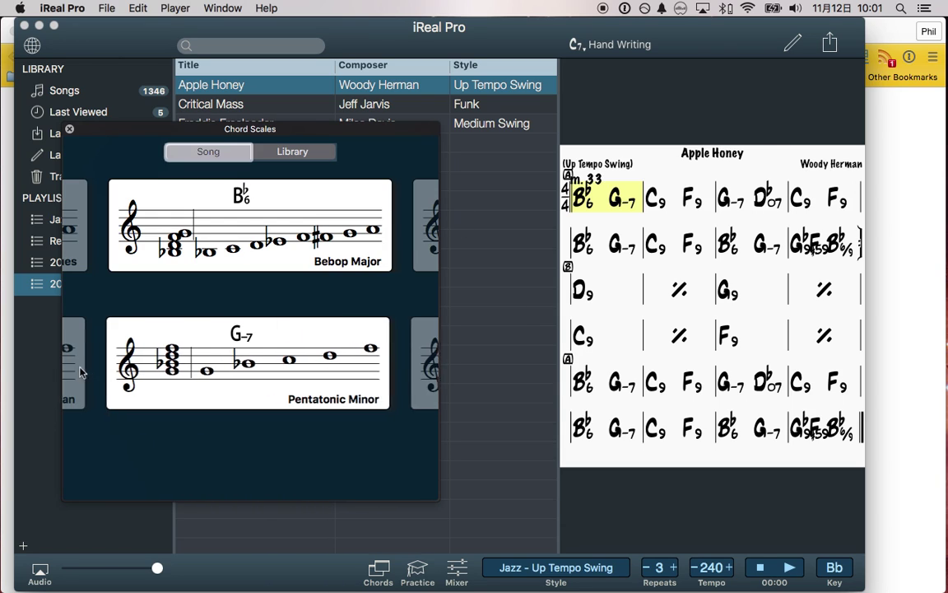
{"action": "left_click", "coordinate": [85, 257]}
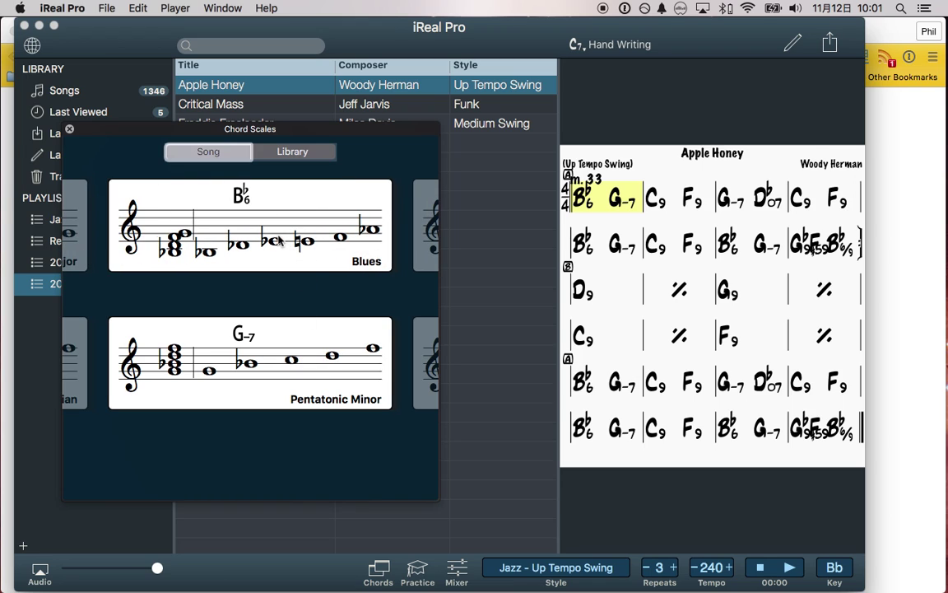
{"action": "left_click", "coordinate": [73, 239]}
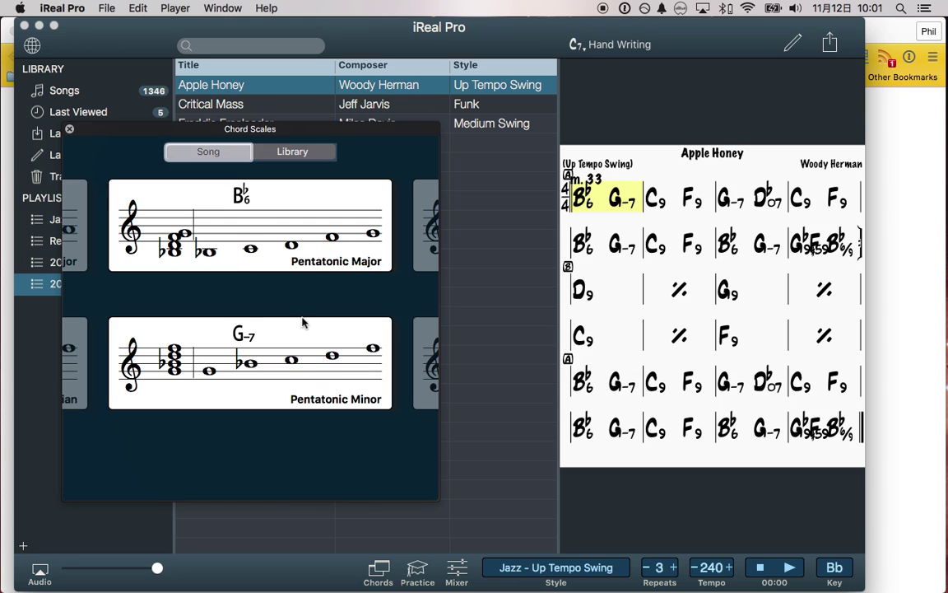
{"action": "left_click", "coordinate": [290, 154]}
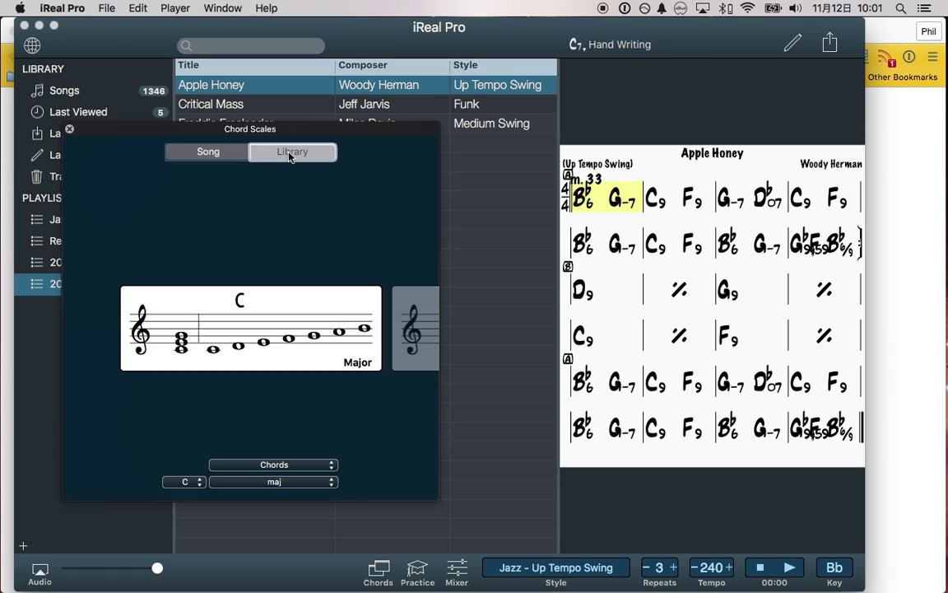
{"action": "left_click", "coordinate": [187, 483]}
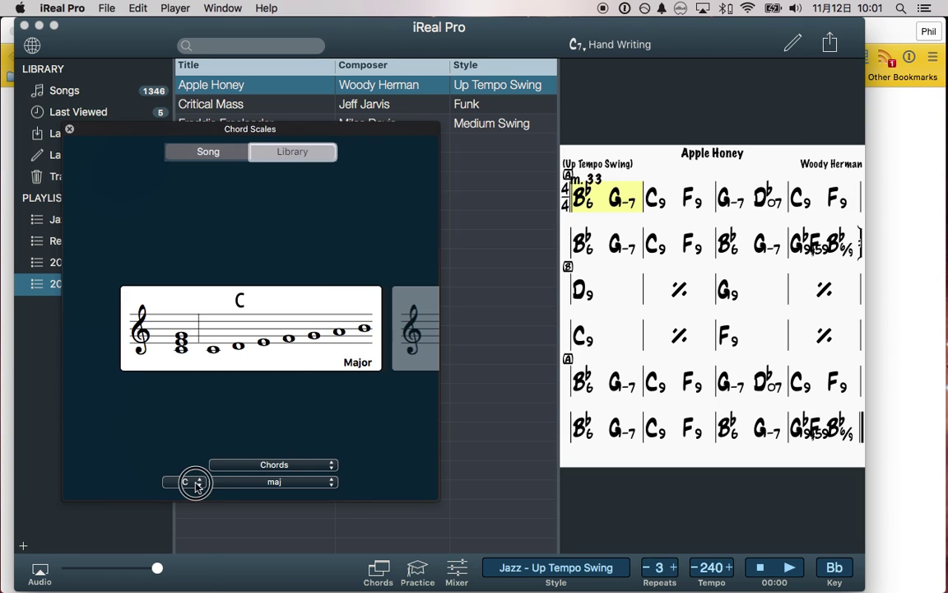
{"action": "scroll", "coordinate": [186, 543], "scroll_direction": "down", "scroll_amount": 3}
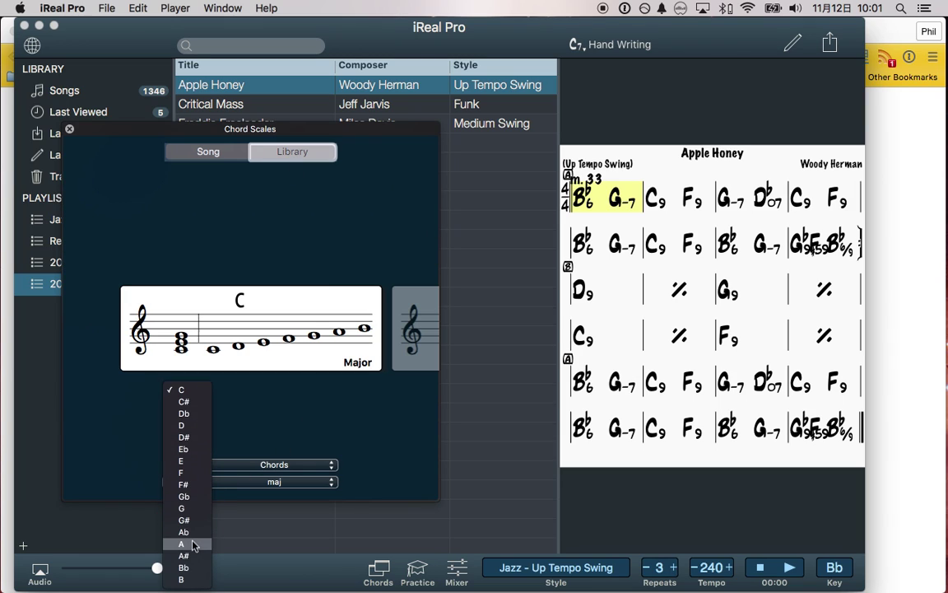
{"action": "left_click", "coordinate": [189, 567]}
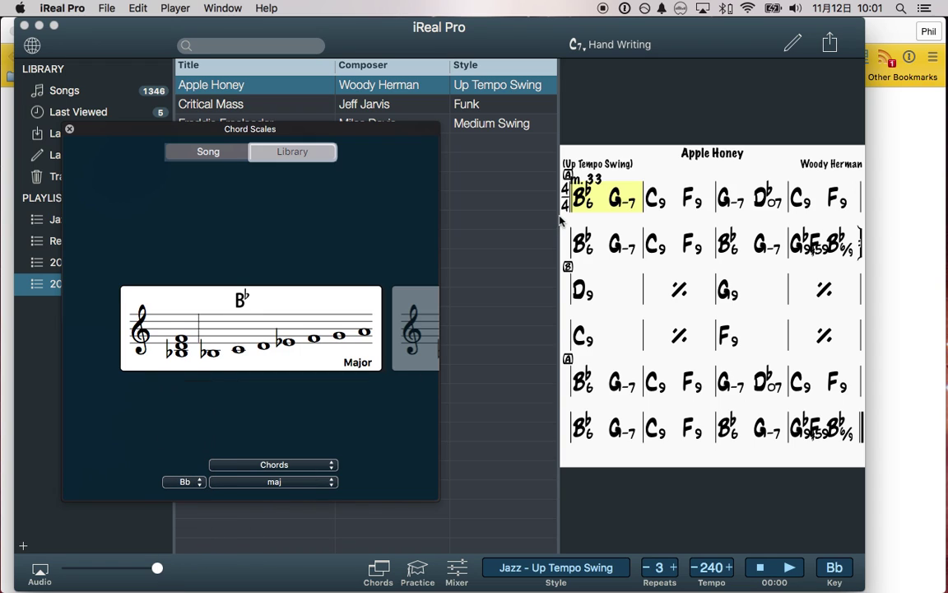
{"action": "left_click", "coordinate": [290, 484]}
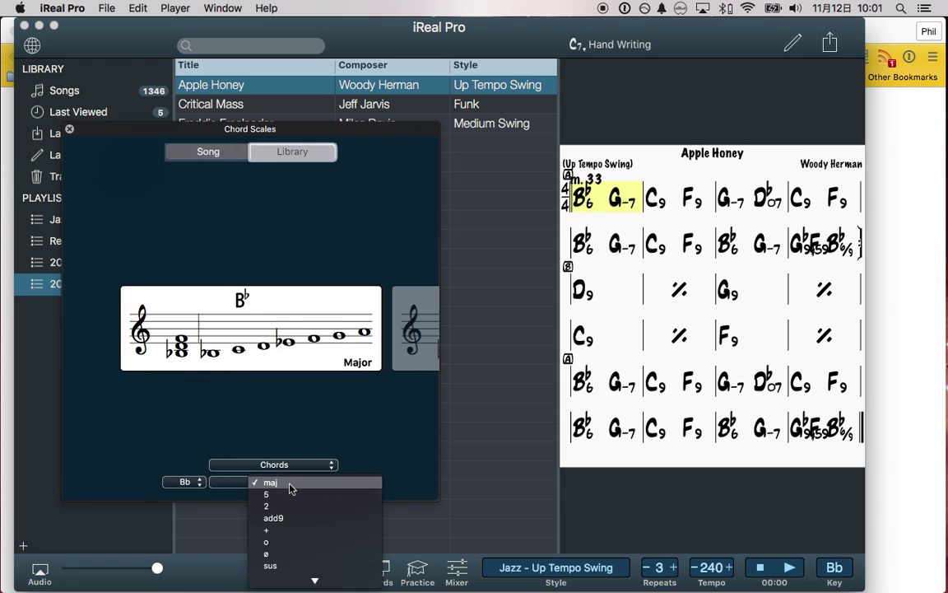
{"action": "scroll", "coordinate": [301, 527], "scroll_direction": "down", "scroll_amount": 3}
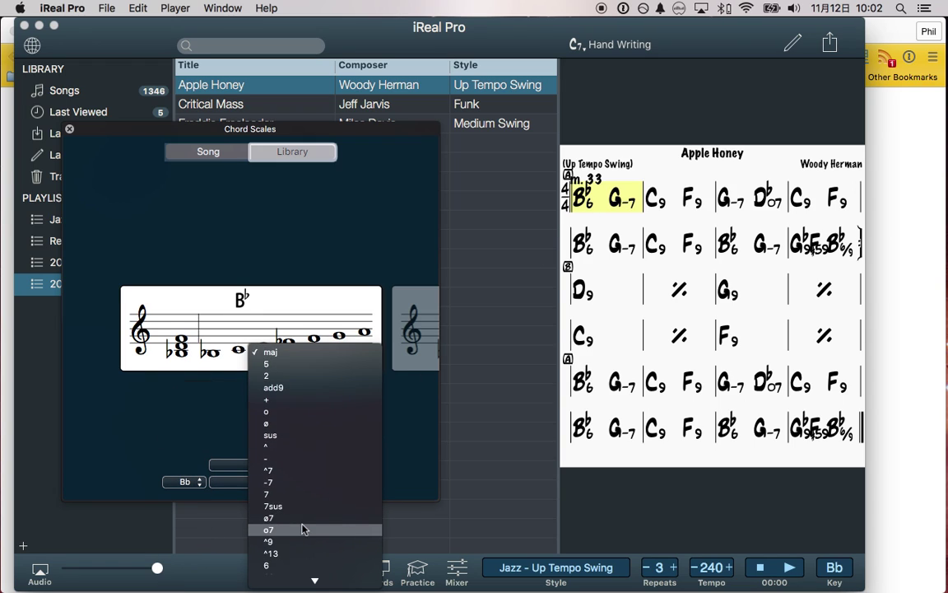
{"action": "left_click", "coordinate": [282, 537]}
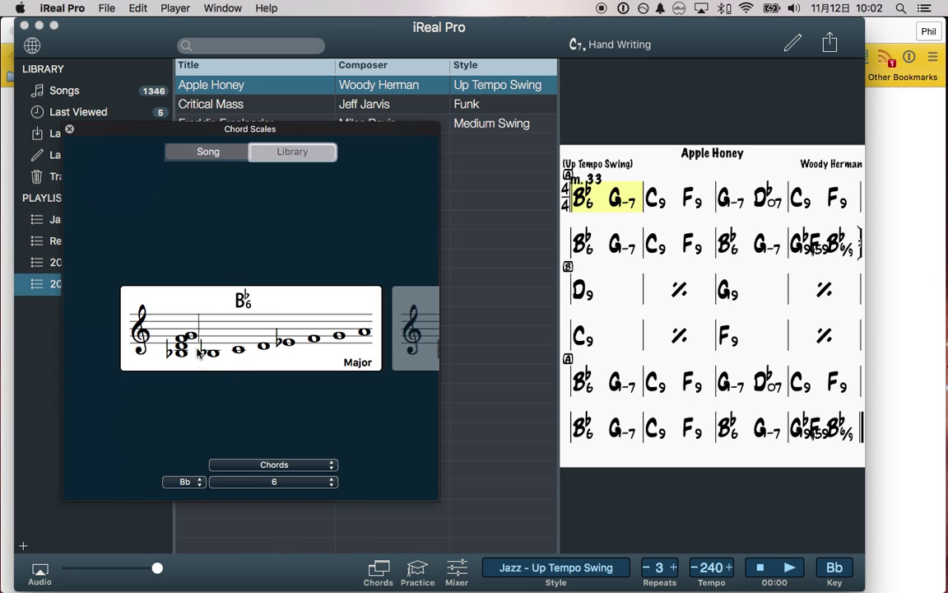
{"action": "left_click", "coordinate": [421, 352]}
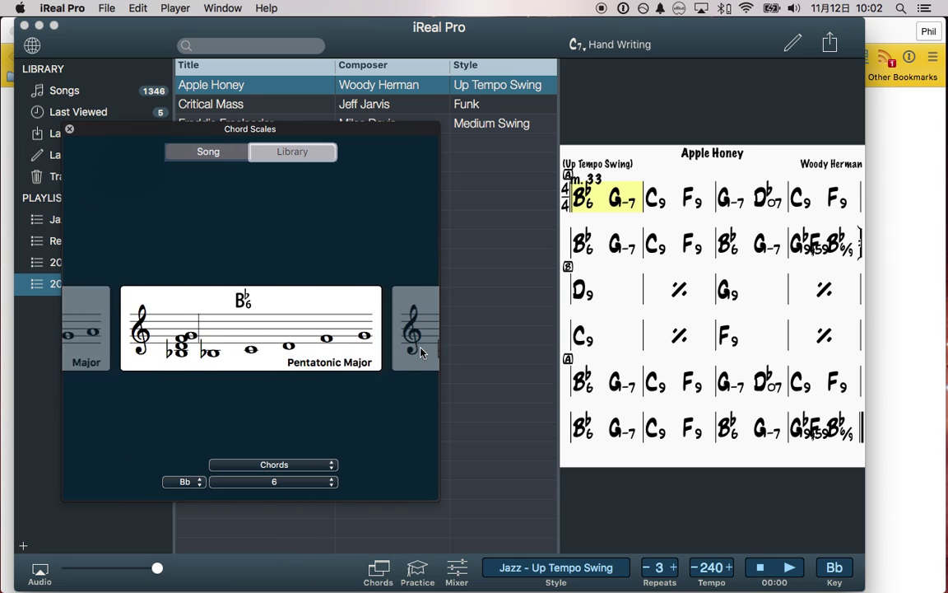
{"action": "left_click", "coordinate": [418, 351]}
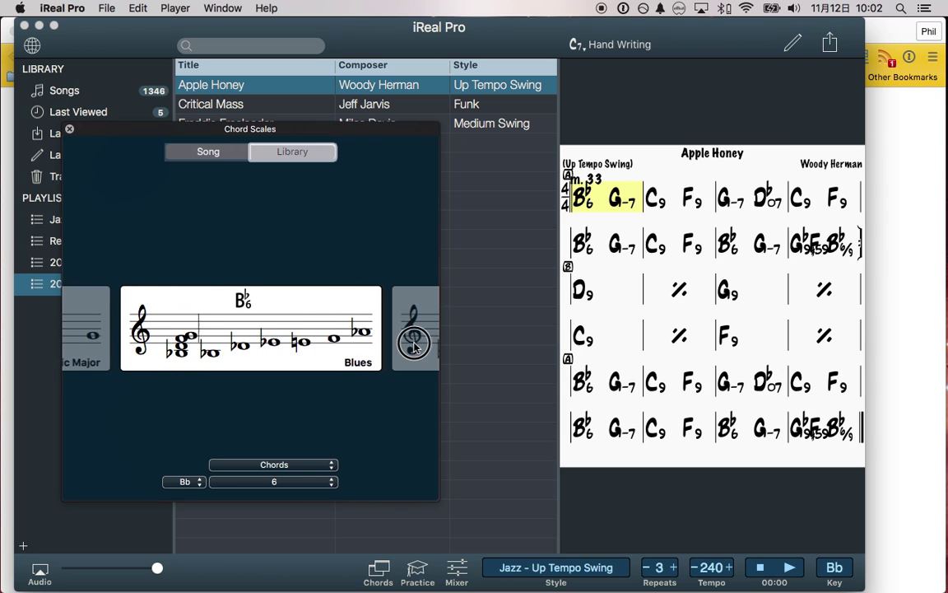
{"action": "left_click", "coordinate": [415, 348]}
{"action": "left_click", "coordinate": [414, 347]}
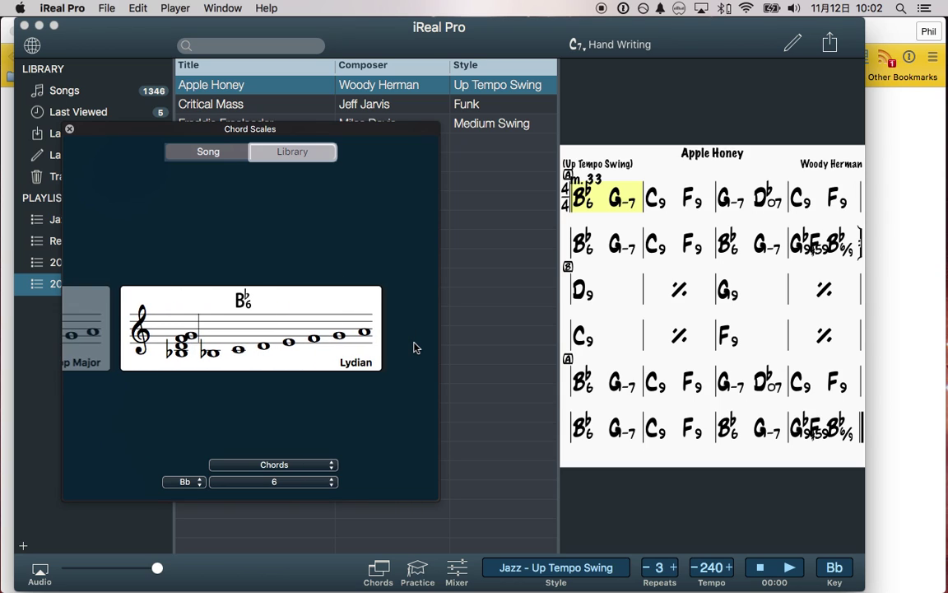
{"action": "left_click", "coordinate": [205, 155]}
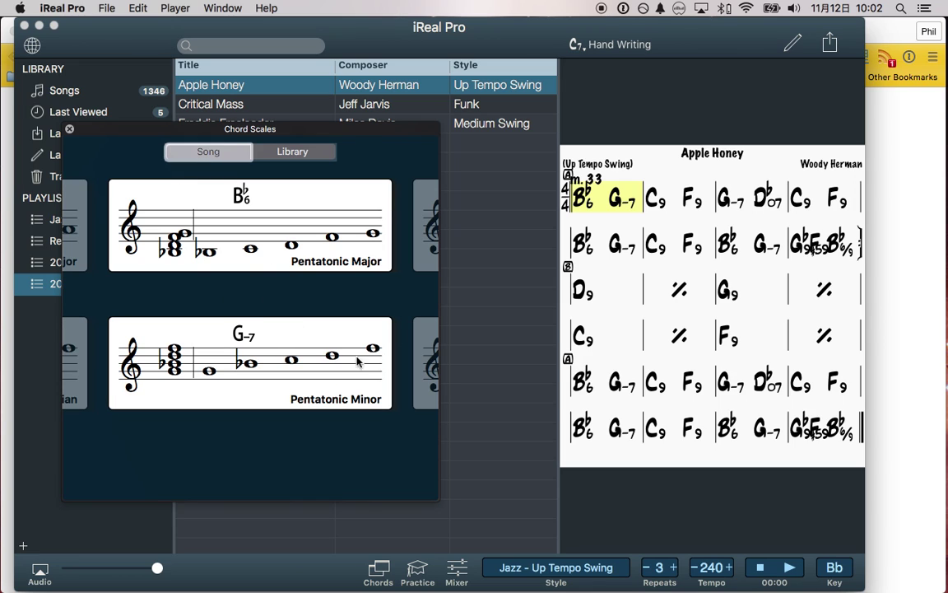
- In Preferences, change the Transposing Instrument from Eb to C so Apple Honey shows concert-pitch chords
{"action": "left_click", "coordinate": [64, 7]}
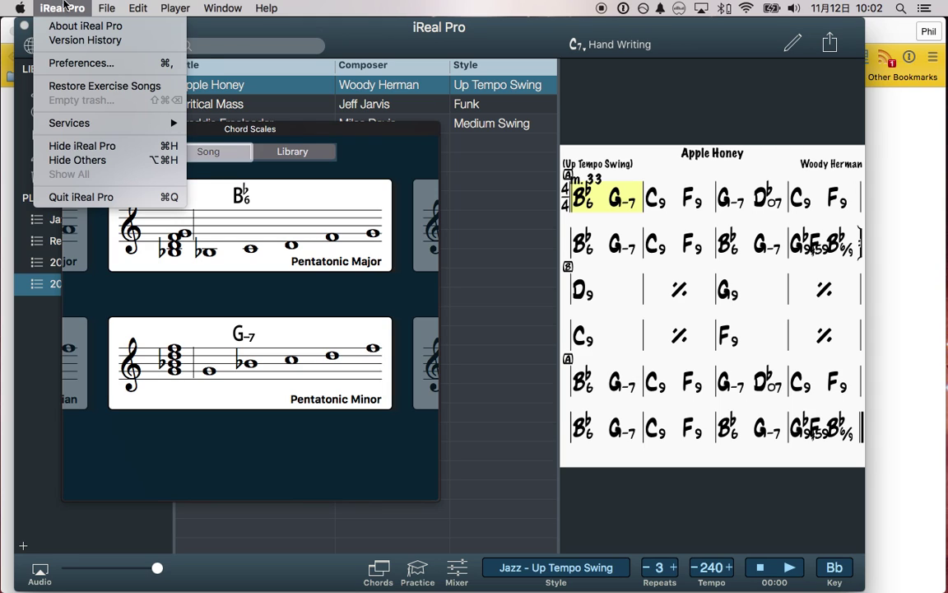
{"action": "left_click", "coordinate": [99, 64]}
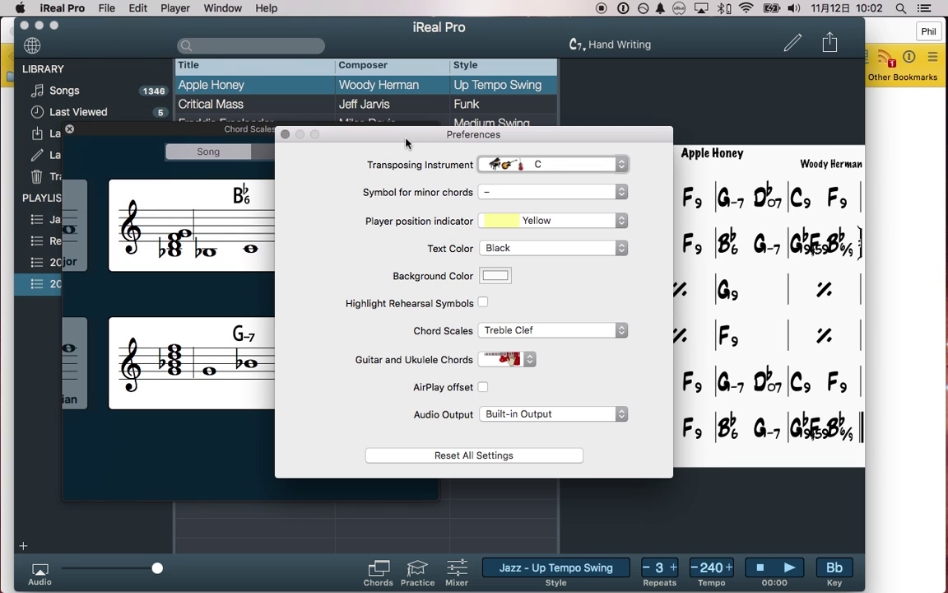
{"action": "left_click", "coordinate": [544, 167]}
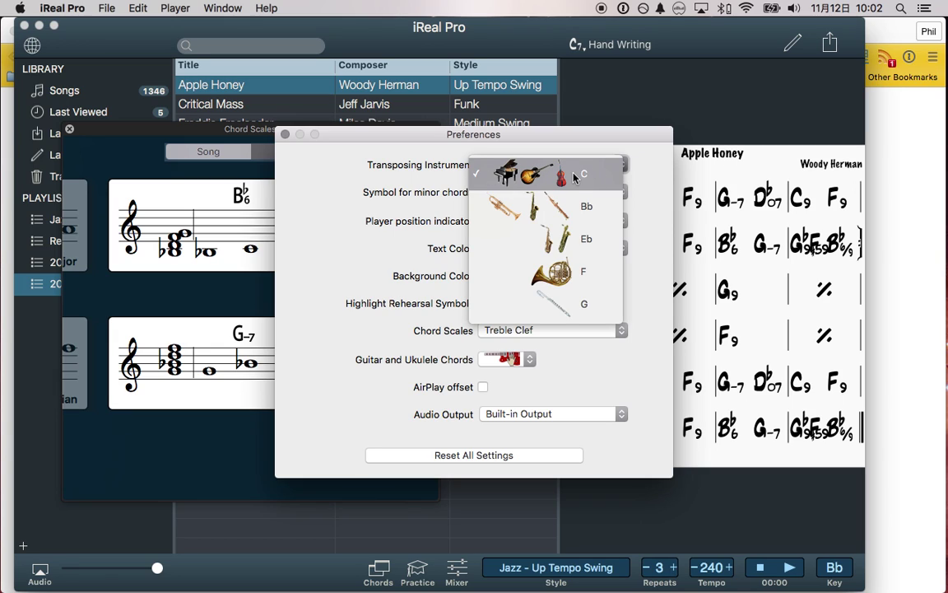
{"action": "left_click", "coordinate": [601, 208]}
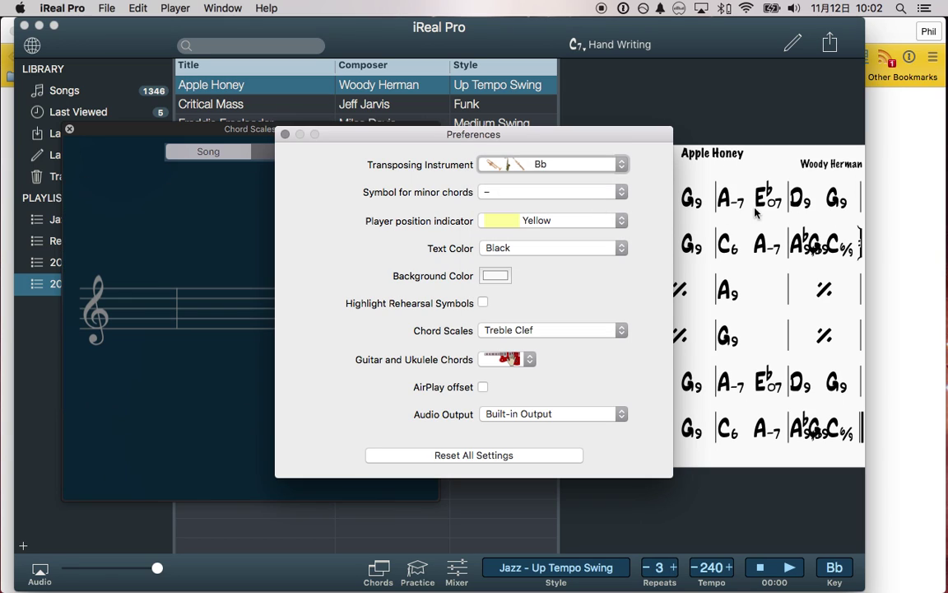
{"action": "left_click", "coordinate": [600, 166]}
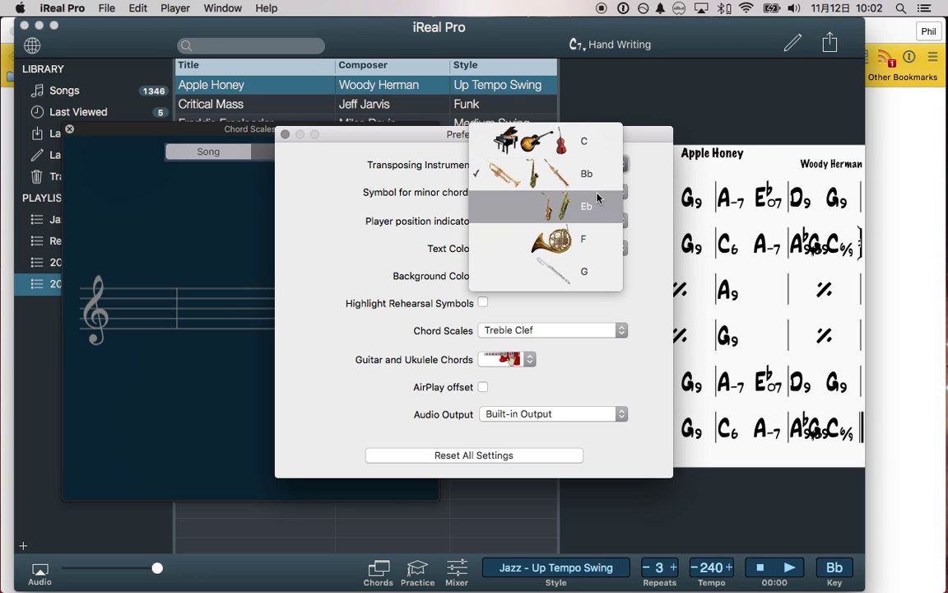
{"action": "left_click", "coordinate": [600, 208]}
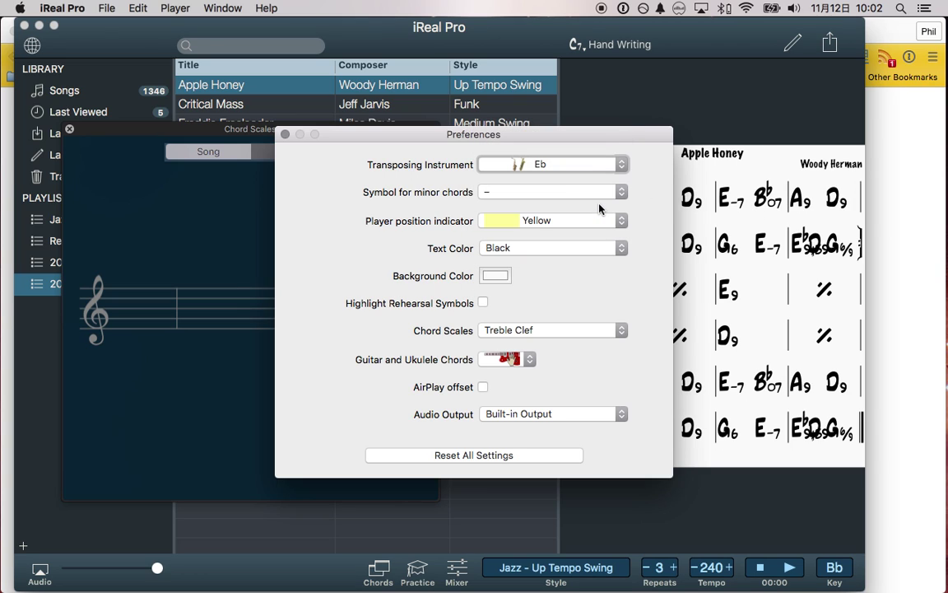
{"action": "left_click", "coordinate": [543, 165]}
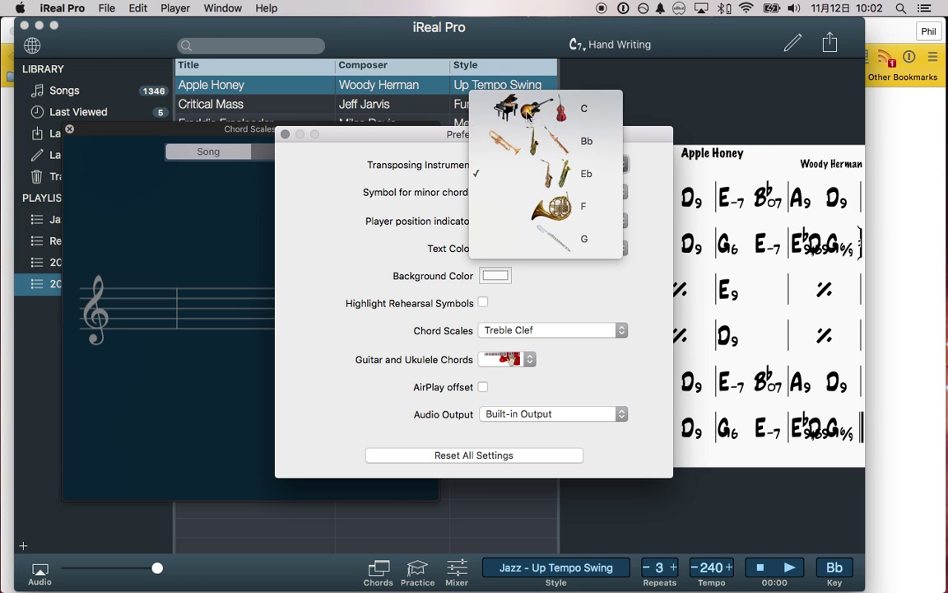
{"action": "left_click", "coordinate": [528, 116]}
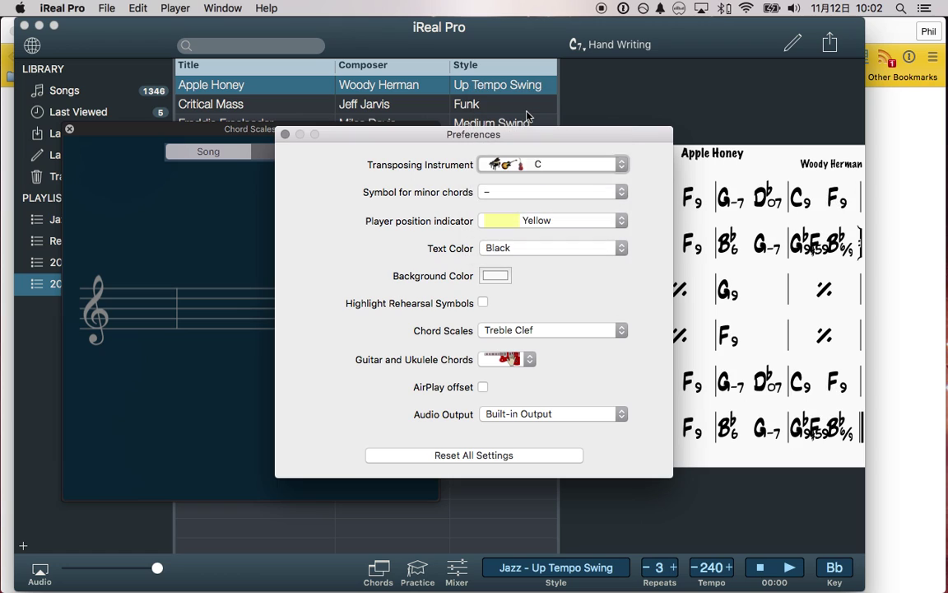
{"action": "left_click", "coordinate": [285, 135]}
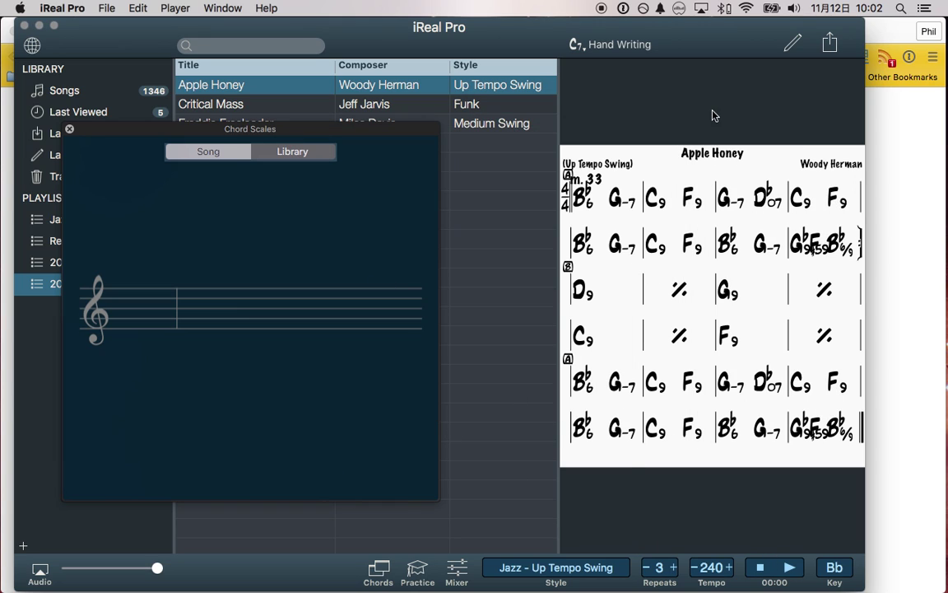
- Play Apple Honey, widen and shift the window left, move the Chord Scales panel aside, then stop
{"action": "left_click", "coordinate": [788, 567]}
{"action": "left_click_drag", "start_coordinate": [863, 581], "coordinate": [946, 581]}
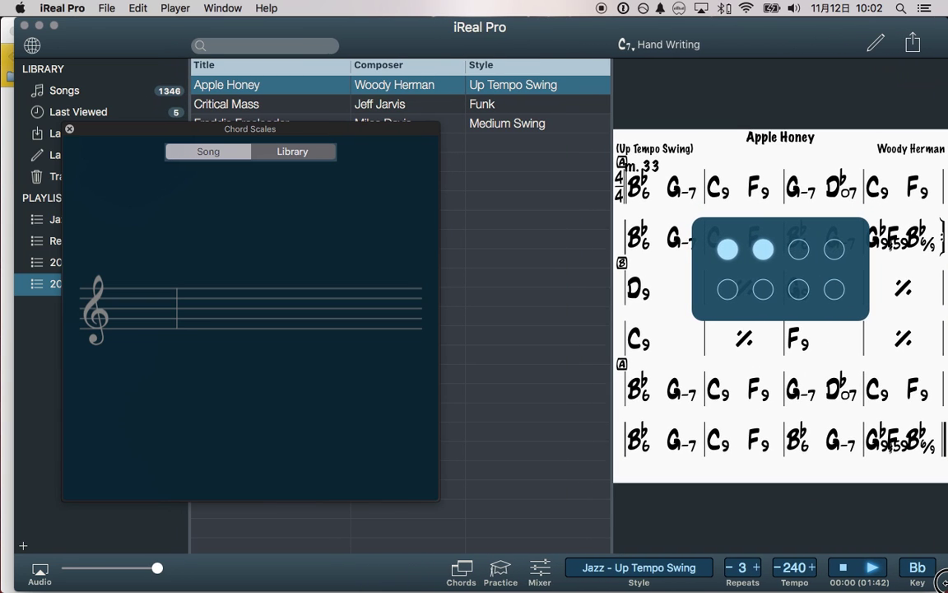
{"action": "left_click_drag", "start_coordinate": [529, 29], "coordinate": [462, 27]}
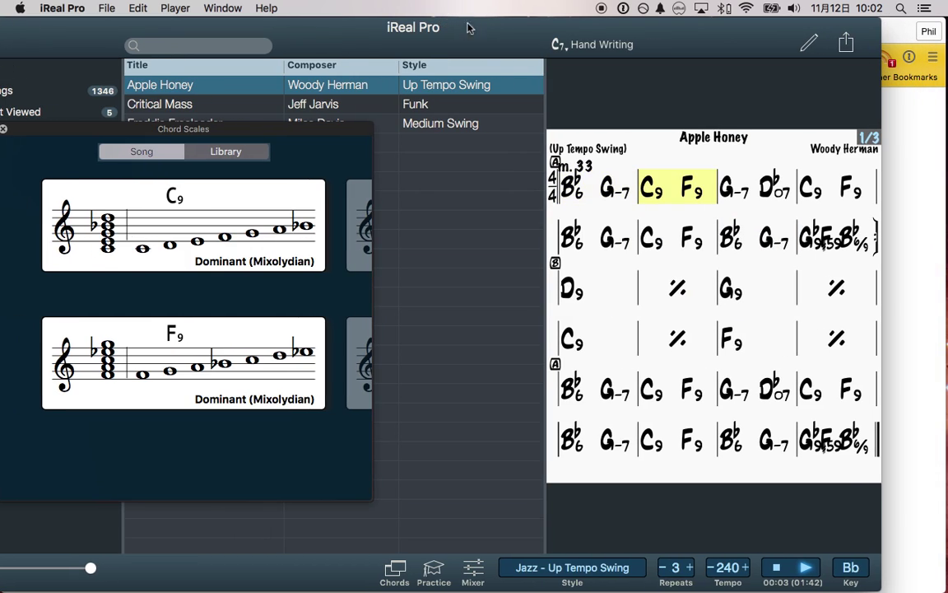
{"action": "left_click_drag", "start_coordinate": [338, 131], "coordinate": [500, 113]}
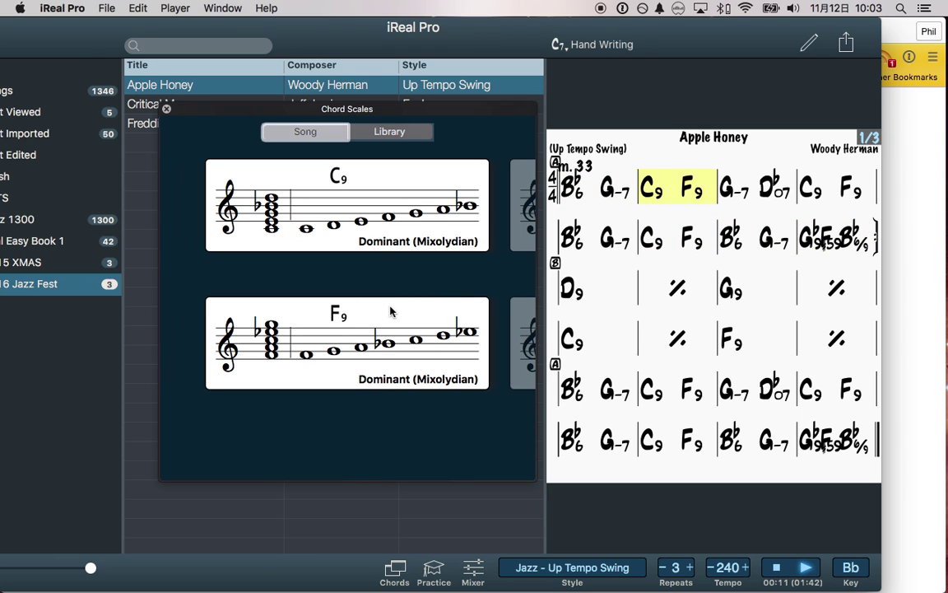
{"action": "left_click", "coordinate": [777, 568]}
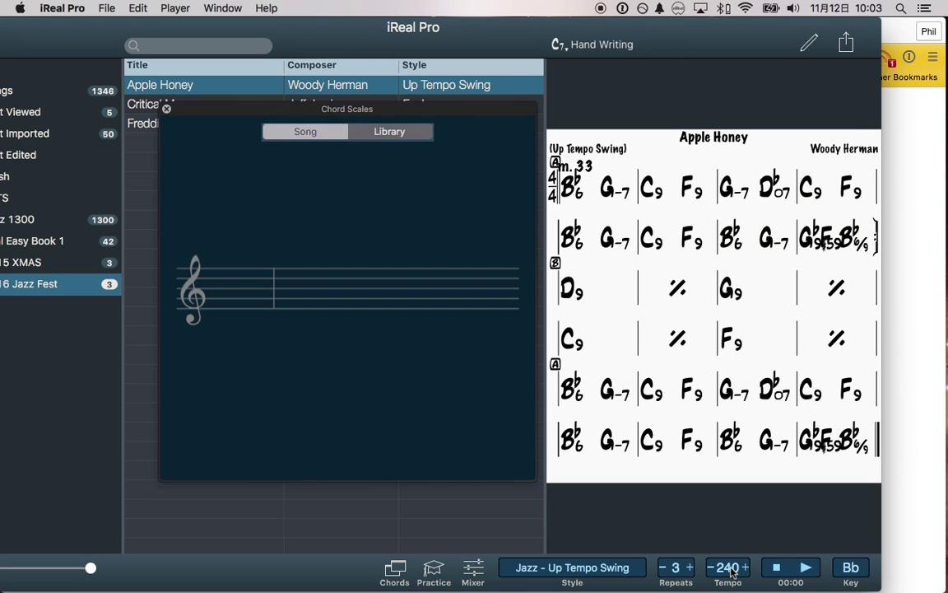
- Lower the tempo from 240 to 165, raise repeats to 5, and select the Bb6 G-7 bar
{"action": "left_click", "coordinate": [745, 570]}
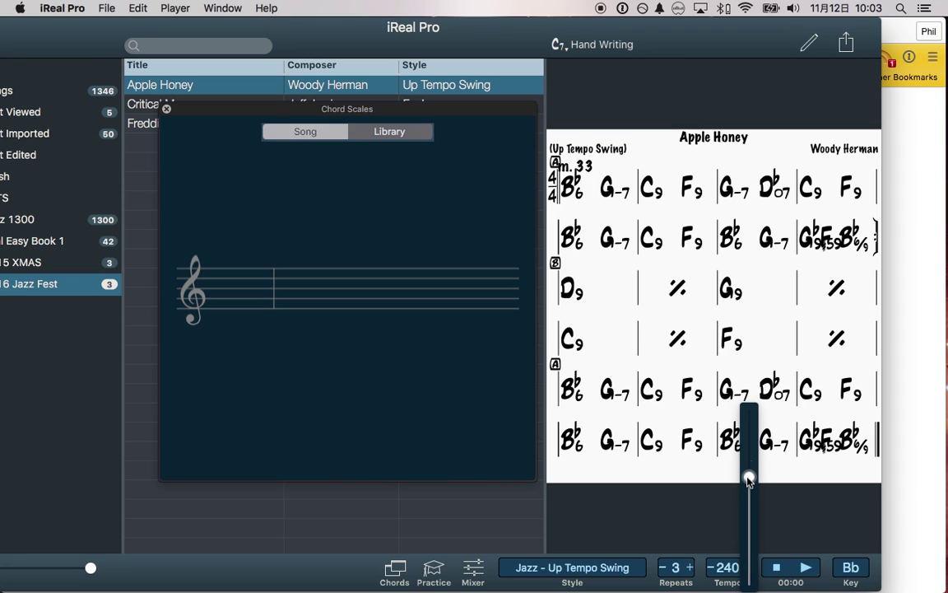
{"action": "left_click_drag", "start_coordinate": [749, 479], "coordinate": [749, 516]}
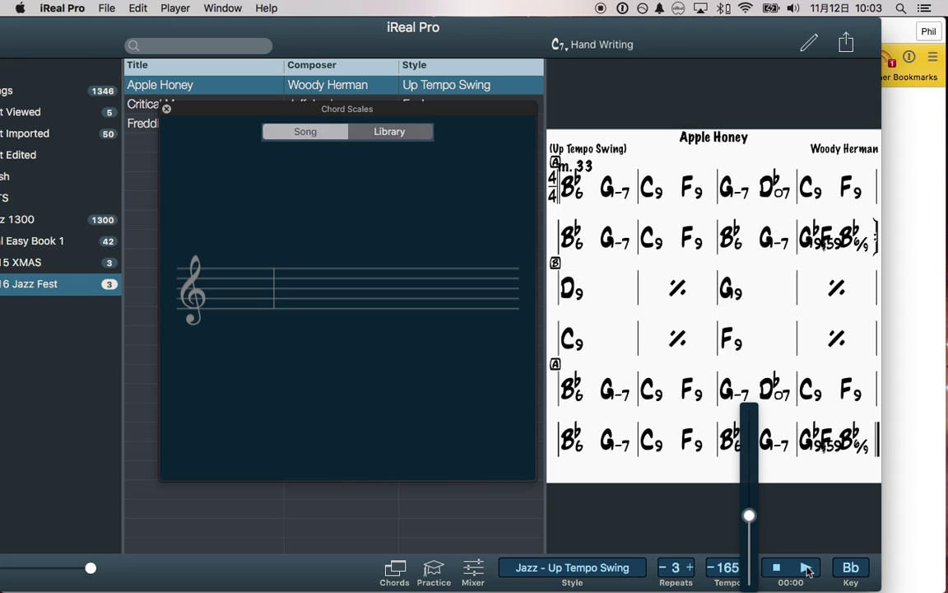
{"action": "left_click", "coordinate": [690, 568]}
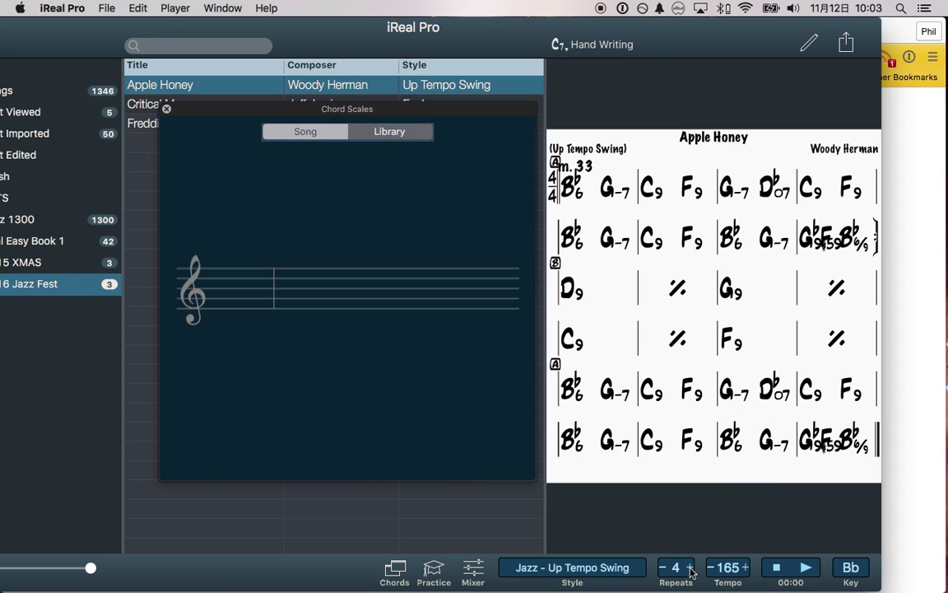
{"action": "left_click", "coordinate": [690, 568]}
{"action": "left_click", "coordinate": [577, 392]}
{"action": "left_click_drag", "start_coordinate": [578, 393], "coordinate": [836, 396]}
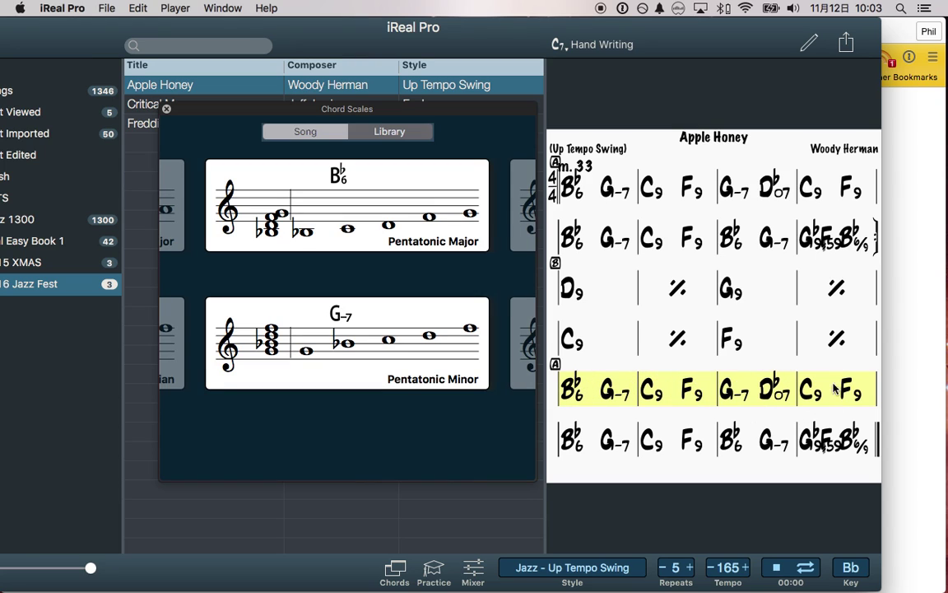
{"action": "left_click", "coordinate": [583, 345]}
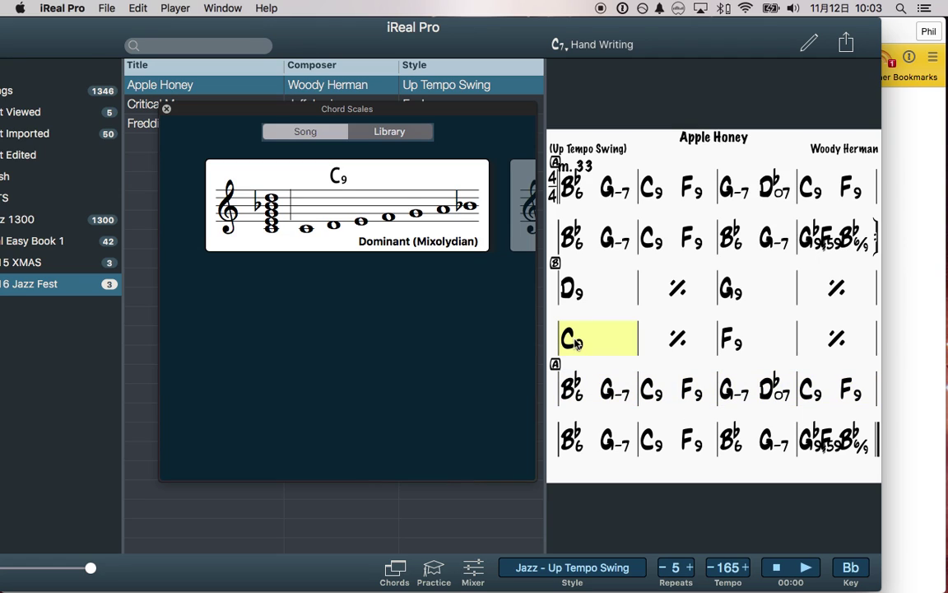
{"action": "left_click_drag", "start_coordinate": [578, 344], "coordinate": [826, 346]}
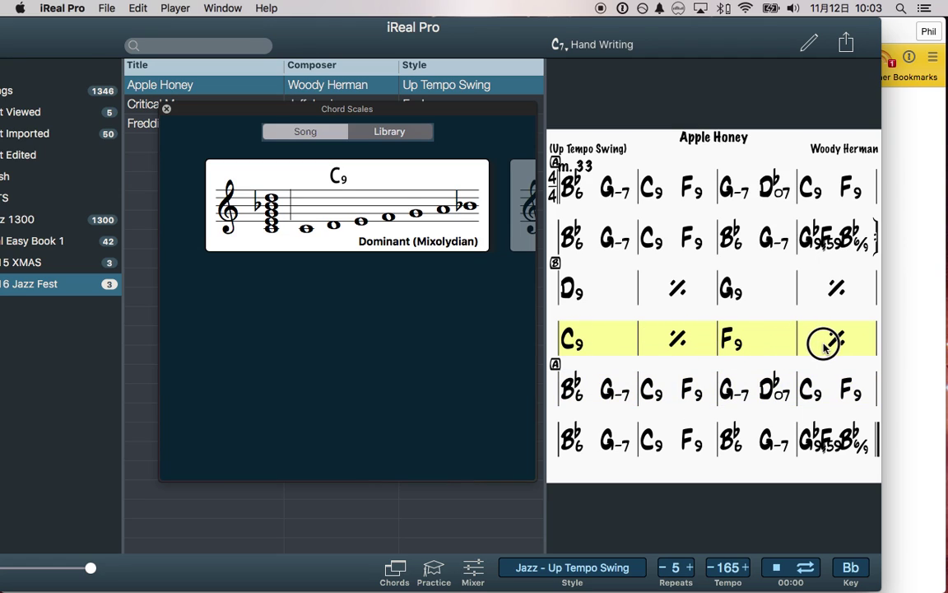
{"action": "left_click_drag", "start_coordinate": [576, 387], "coordinate": [828, 391]}
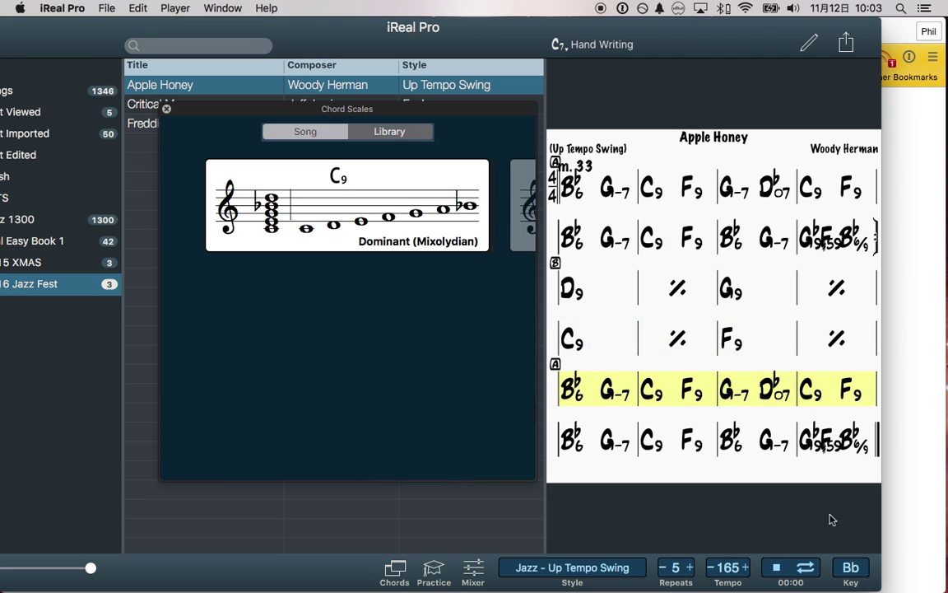
{"action": "left_click", "coordinate": [809, 569]}
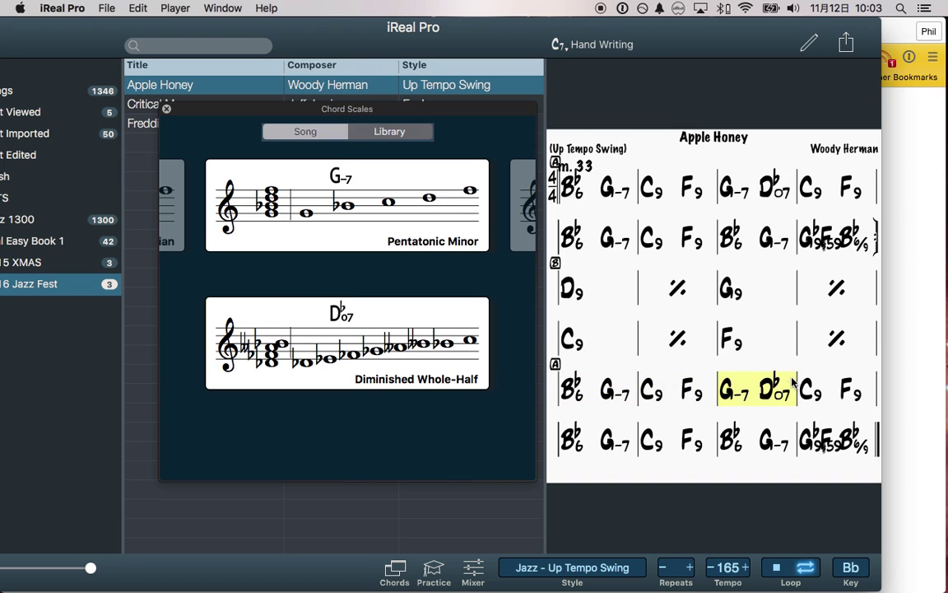
{"action": "left_click", "coordinate": [574, 392]}
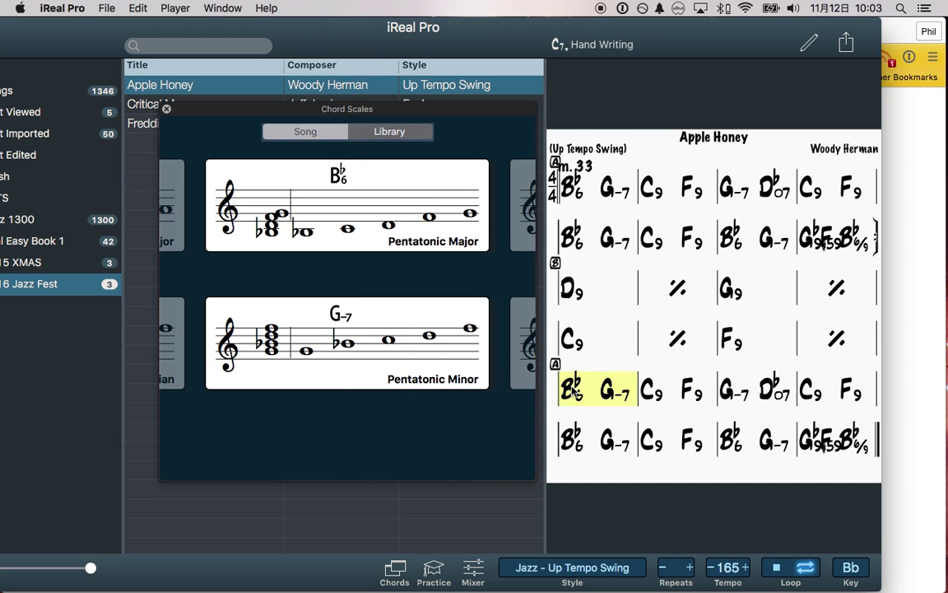
{"action": "left_click", "coordinate": [778, 569]}
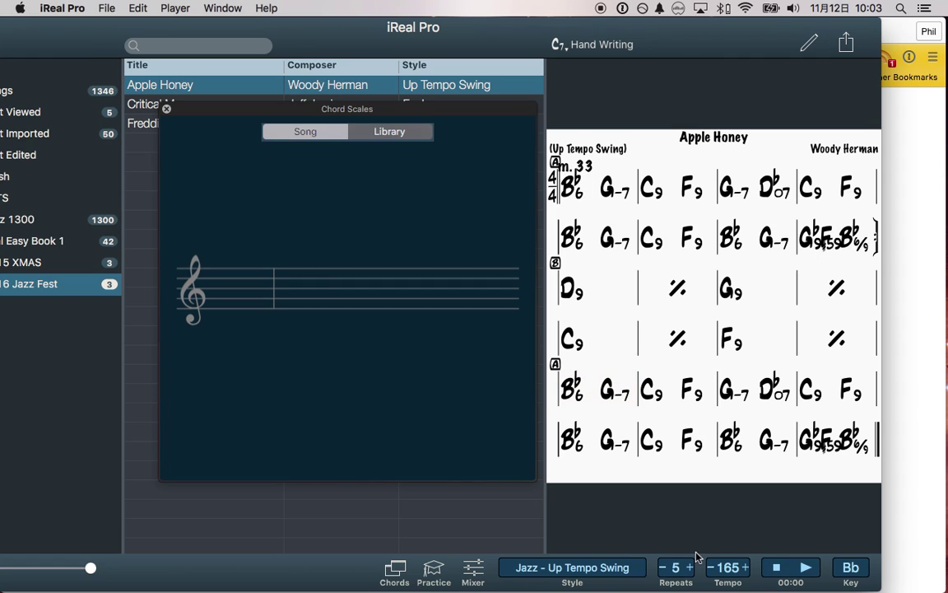
- Select section B's D9 bar and the repeat bar after it, then play from there
{"action": "left_click", "coordinate": [577, 392]}
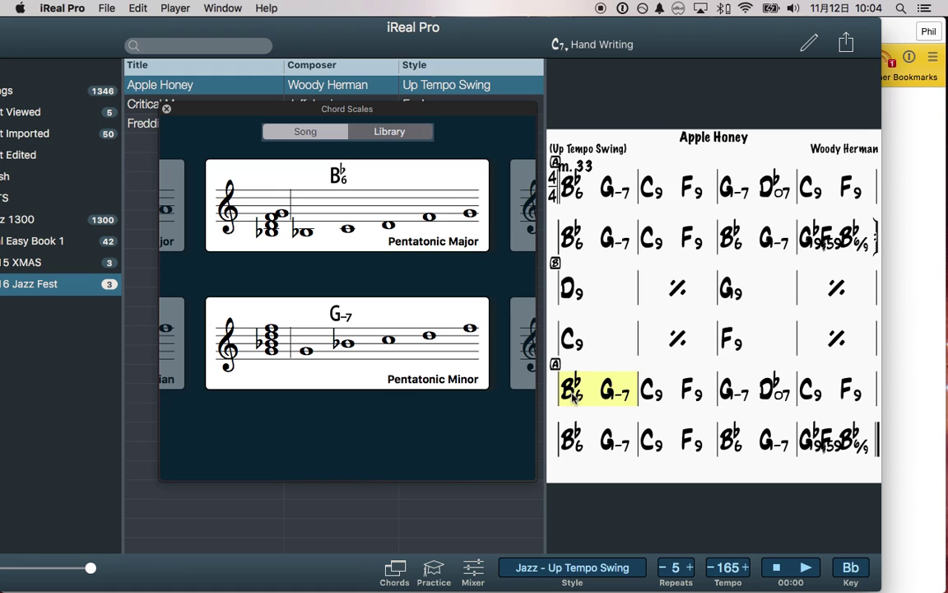
{"action": "left_click", "coordinate": [576, 292]}
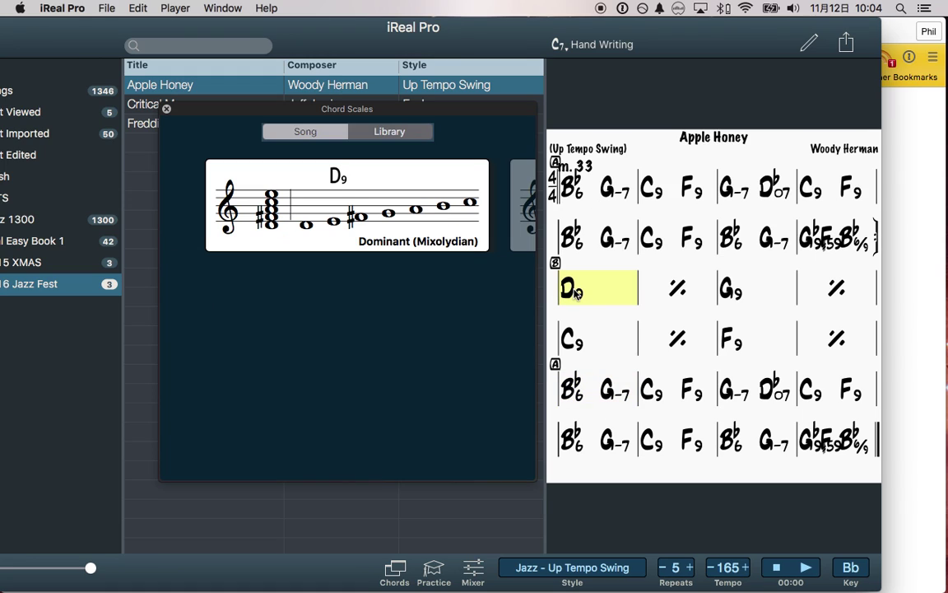
{"action": "left_click_drag", "start_coordinate": [577, 293], "coordinate": [614, 297]}
{"action": "left_click", "coordinate": [790, 572]}
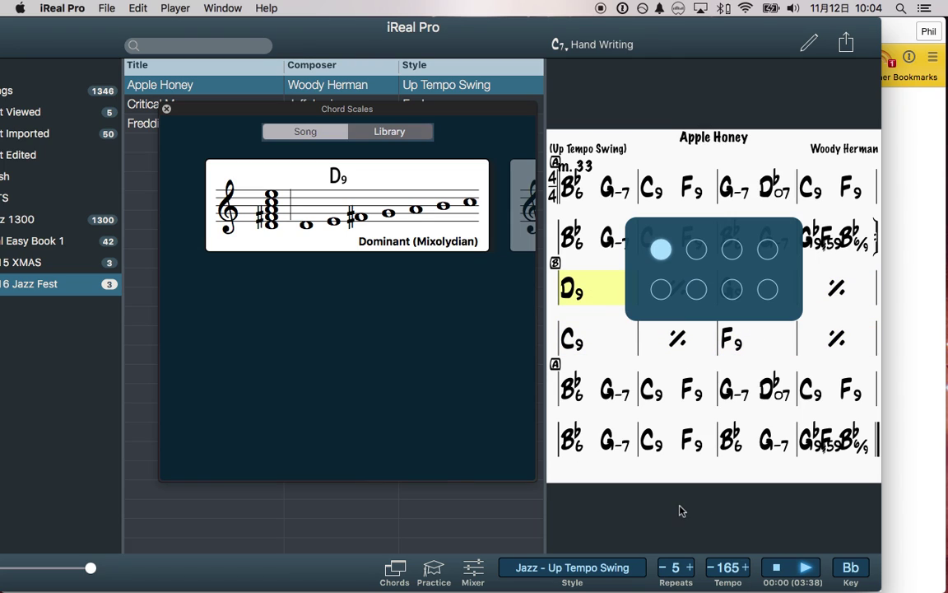
- Raise the Apple Honey tempo to 245 with the tempo slider
{"action": "left_click", "coordinate": [745, 568]}
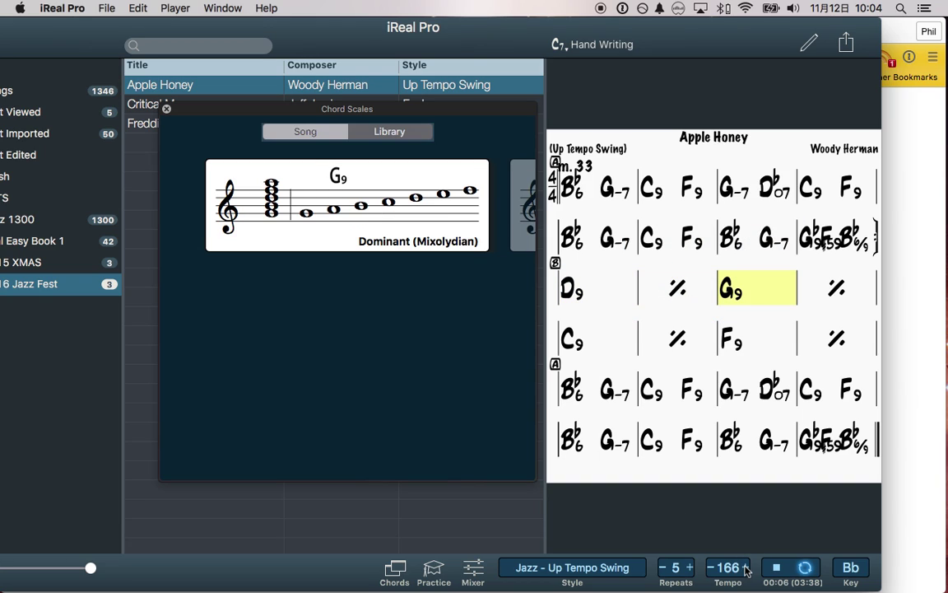
{"action": "left_click", "coordinate": [730, 569]}
{"action": "left_click_drag", "start_coordinate": [748, 515], "coordinate": [748, 475]}
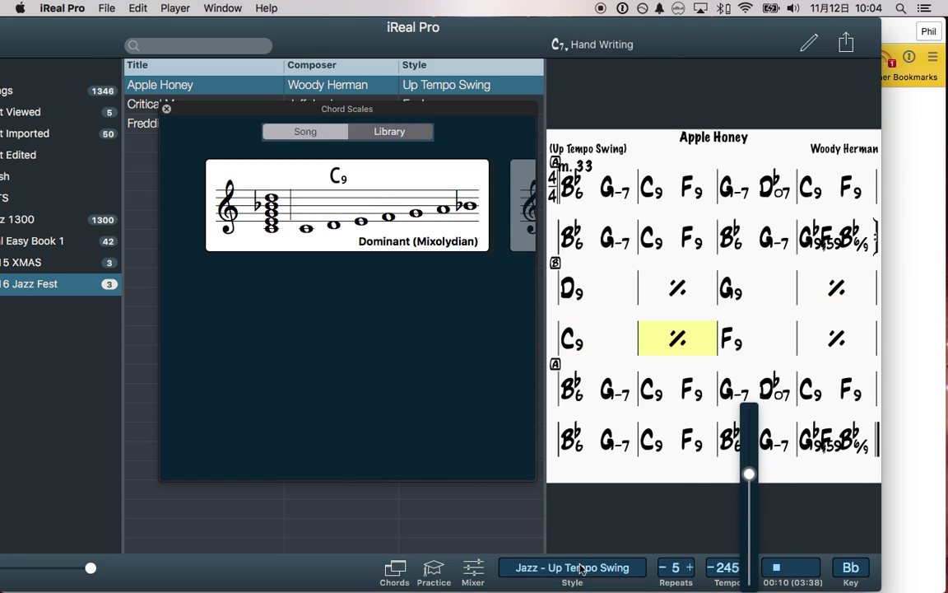
- In the Mixer, set bass to Fretless Bass and treble to Rhodes 1, then stop playback
{"action": "left_click", "coordinate": [475, 568]}
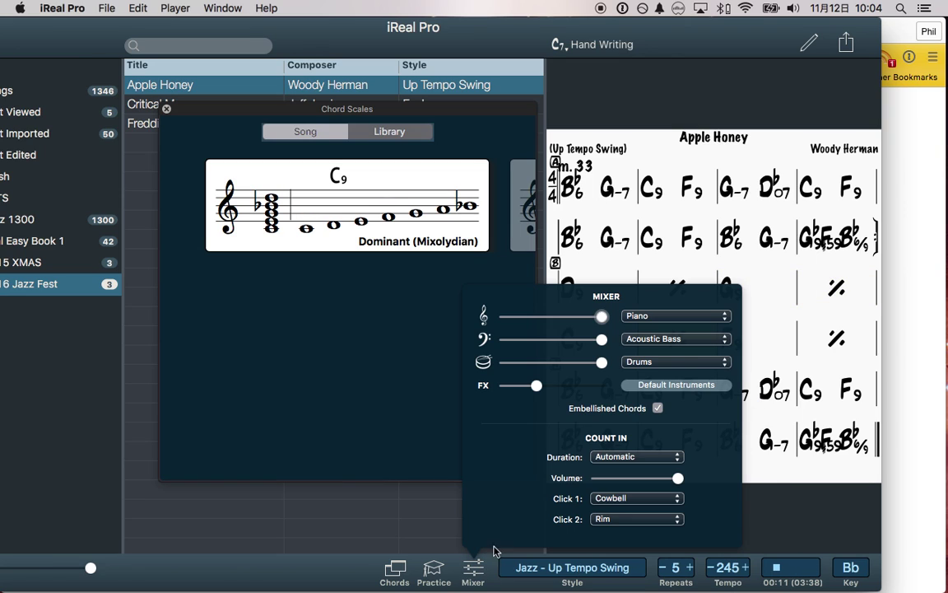
{"action": "left_click", "coordinate": [651, 339]}
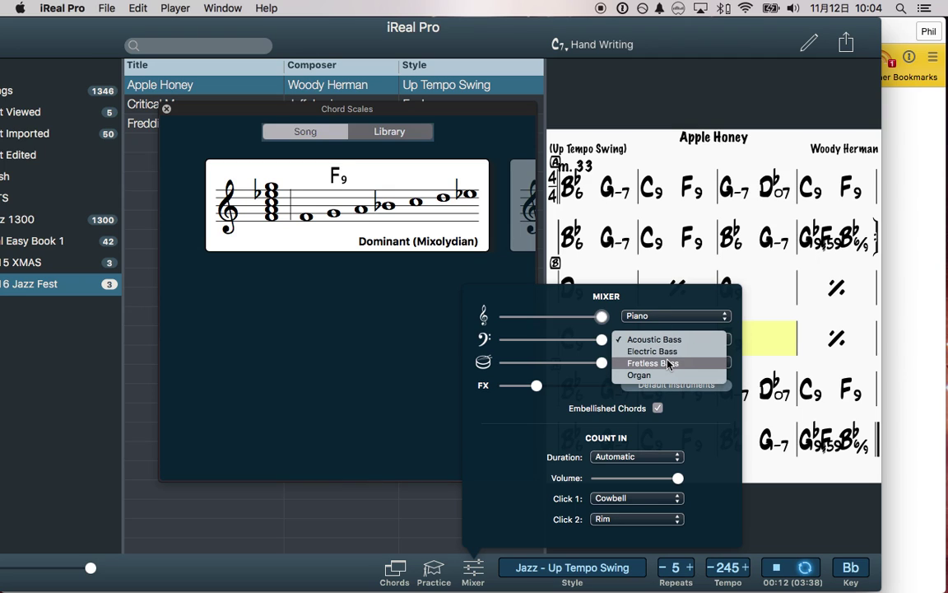
{"action": "left_click", "coordinate": [653, 363]}
{"action": "left_click", "coordinate": [638, 317]}
{"action": "left_click", "coordinate": [642, 327]}
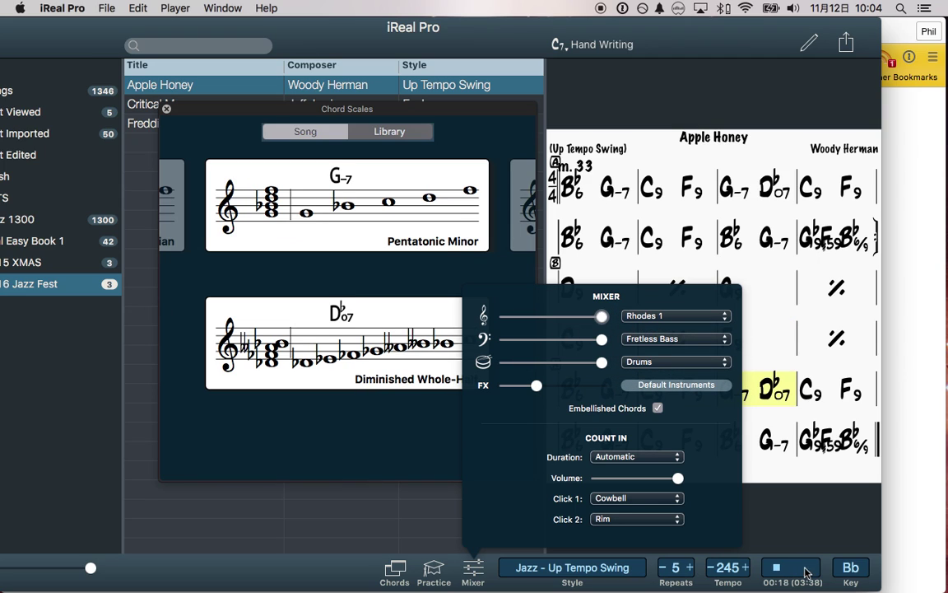
{"action": "left_click", "coordinate": [800, 568]}
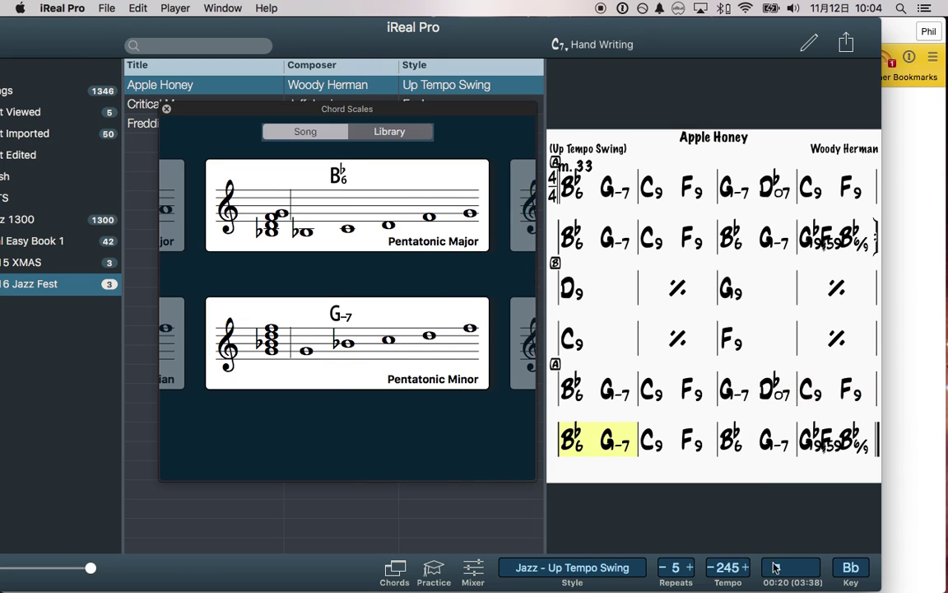
{"action": "left_click", "coordinate": [805, 568]}
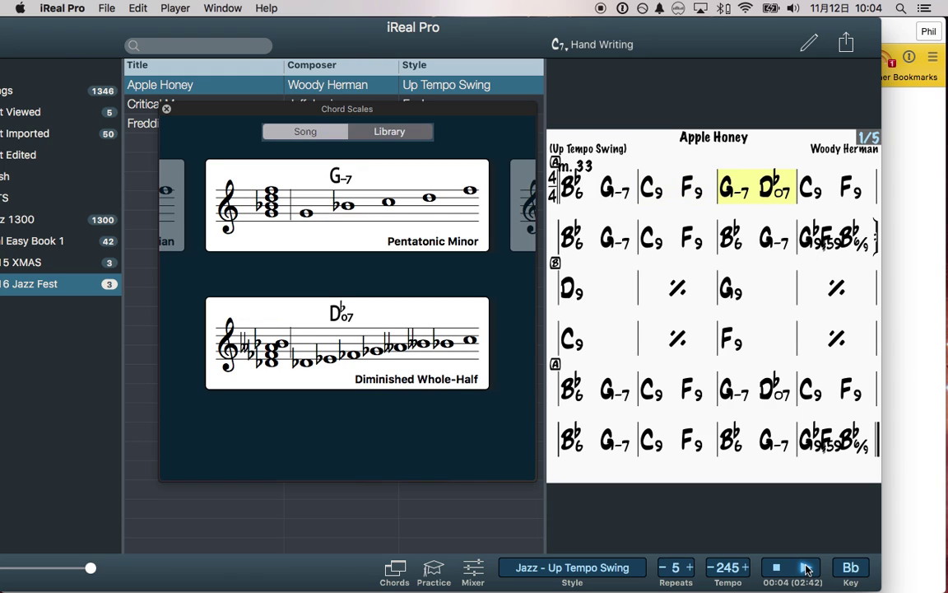
{"action": "left_click", "coordinate": [778, 568]}
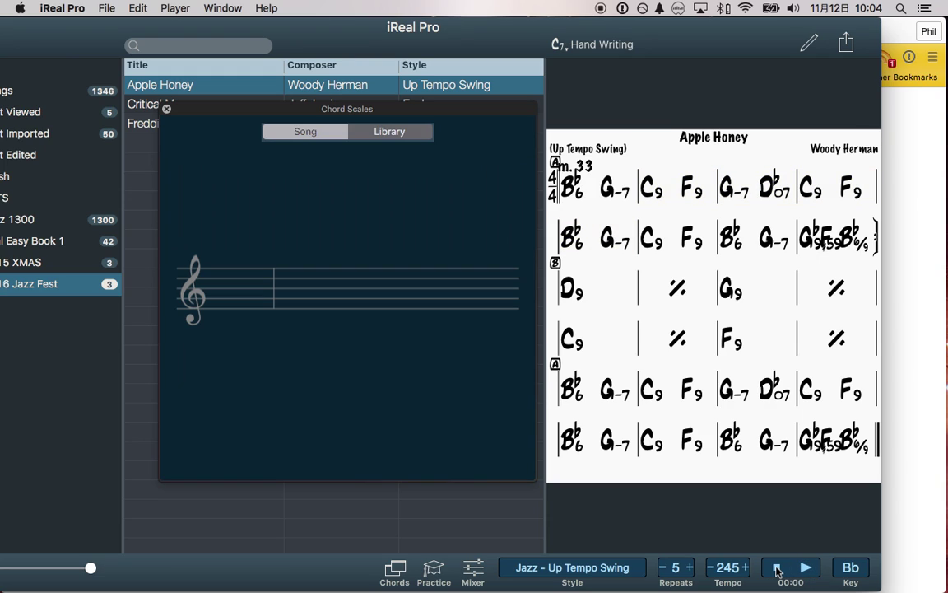